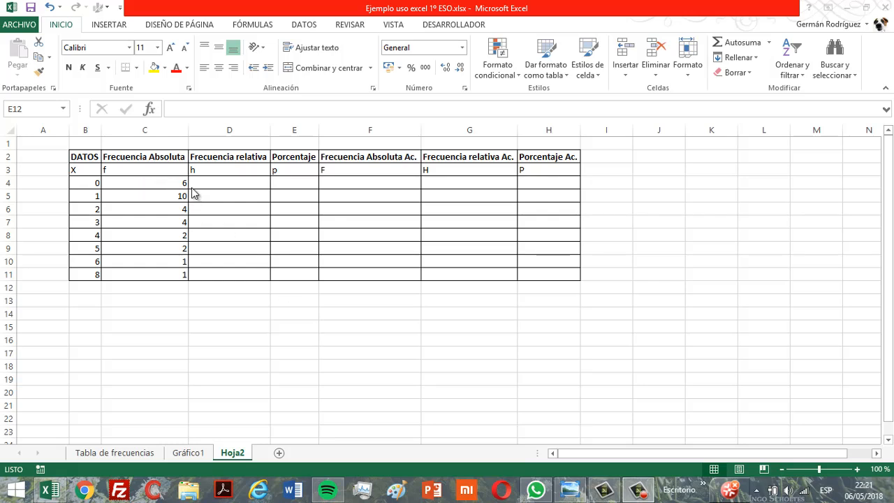
- Review the data values in column B and their matching absolute frequencies in column C of the frequency table
left_click(151, 183)
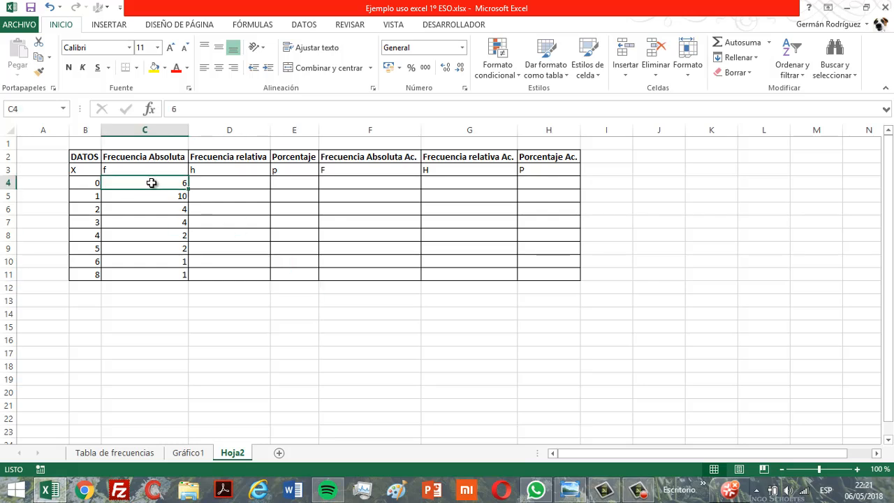
left_click(91, 184)
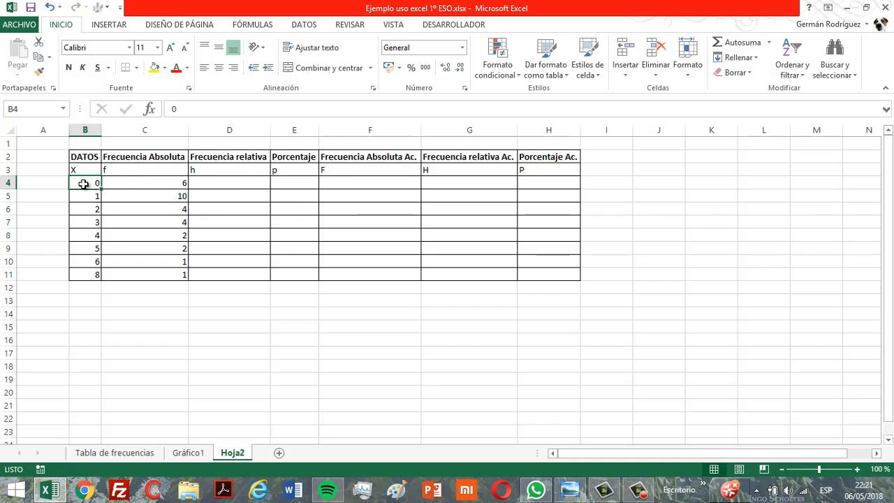
left_click(82, 195)
left_click(82, 208)
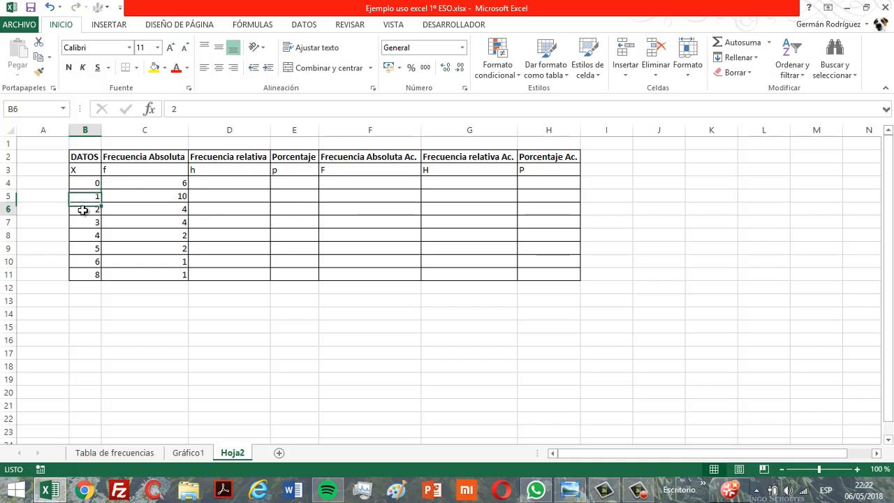
left_click(80, 275)
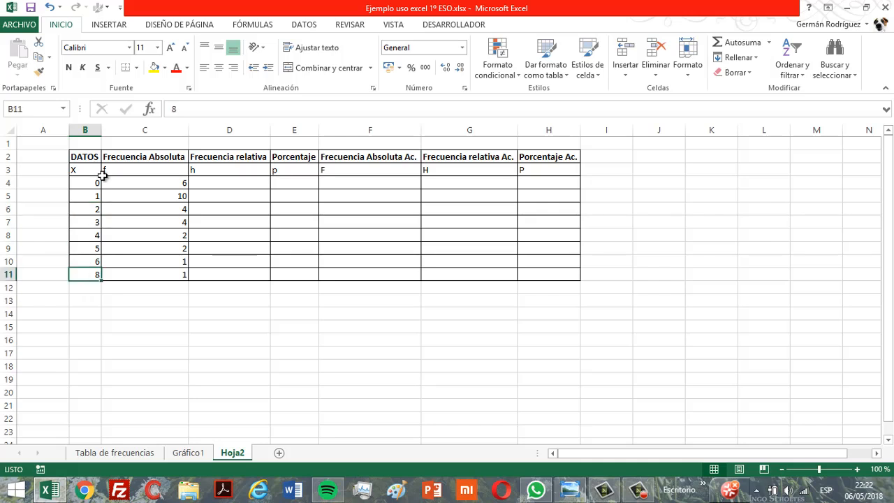
left_click(85, 183)
left_click(160, 185)
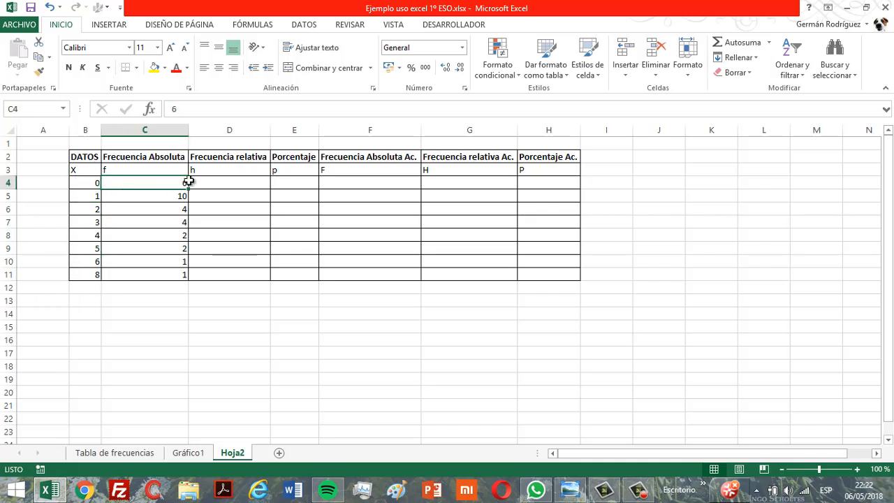
left_click(141, 171)
left_click(139, 188)
left_click(82, 196)
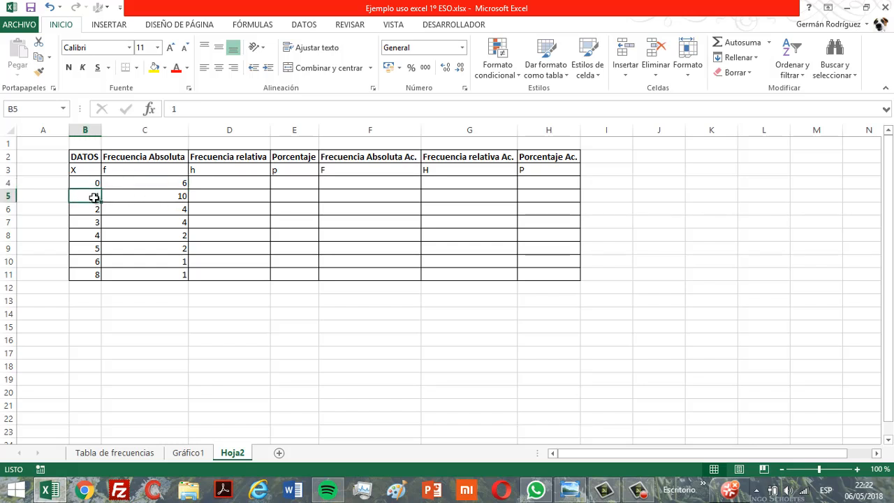
left_click(162, 195)
left_click(89, 209)
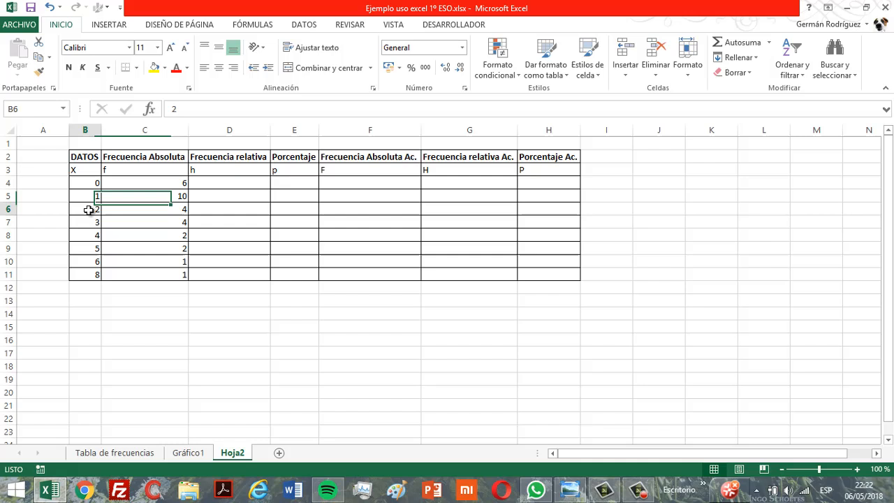
left_click(173, 210)
left_click(90, 222)
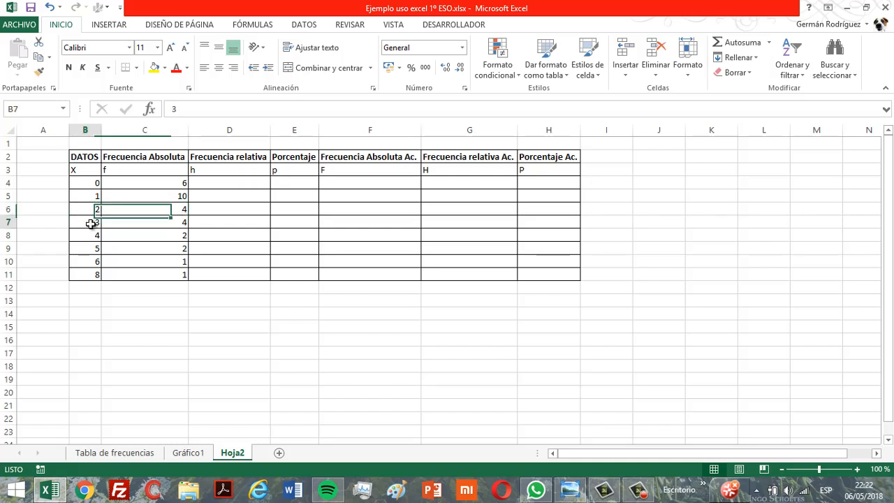
left_click(136, 220)
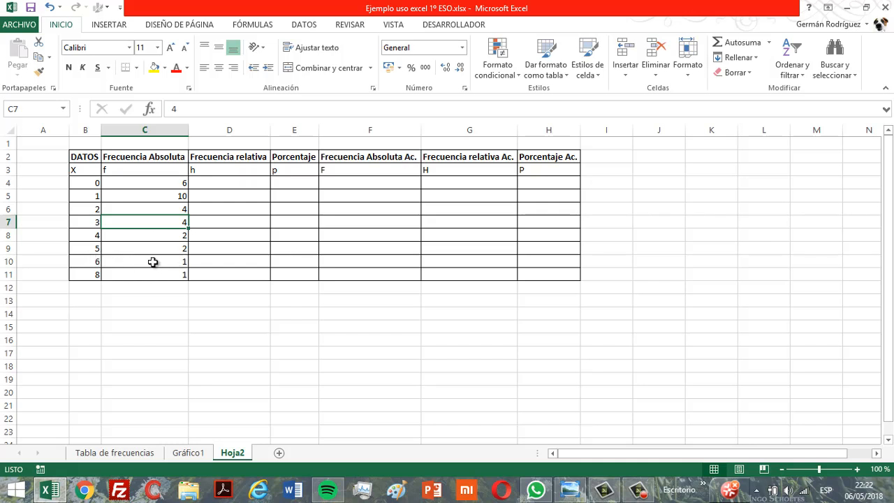
- Enter 30 as a fixed total in C12, below the absolute frequencies
left_click(142, 286)
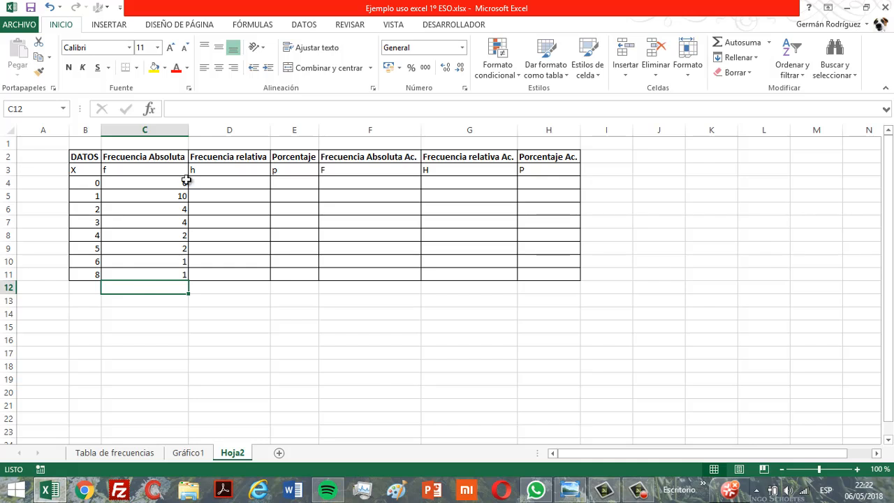
type("30")
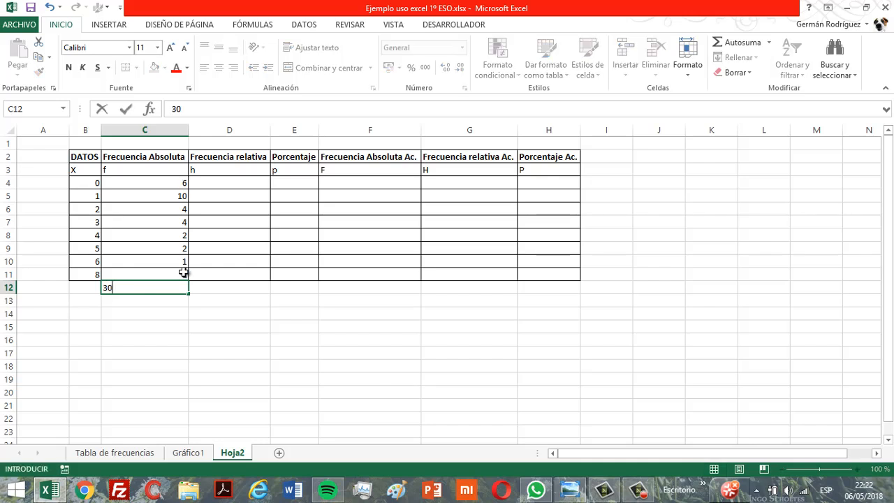
left_click(183, 272)
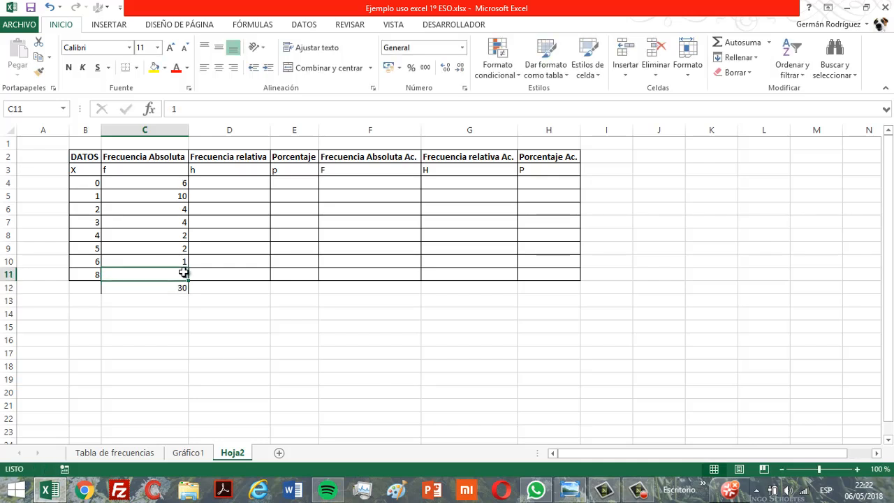
- Test the fixed total by changing the absolute frequency in C4 to 3, and undo that change
left_click(170, 185)
type("3")
key("Return")
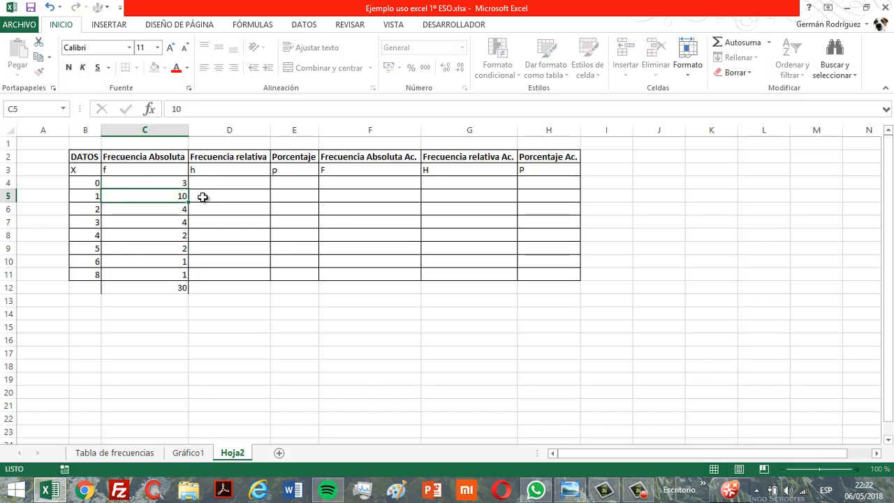
key("ctrl+z")
- Replace the fixed total in C12 with the formula =suma(C4:C11) to add up the absolute frequencies
left_click(165, 286)
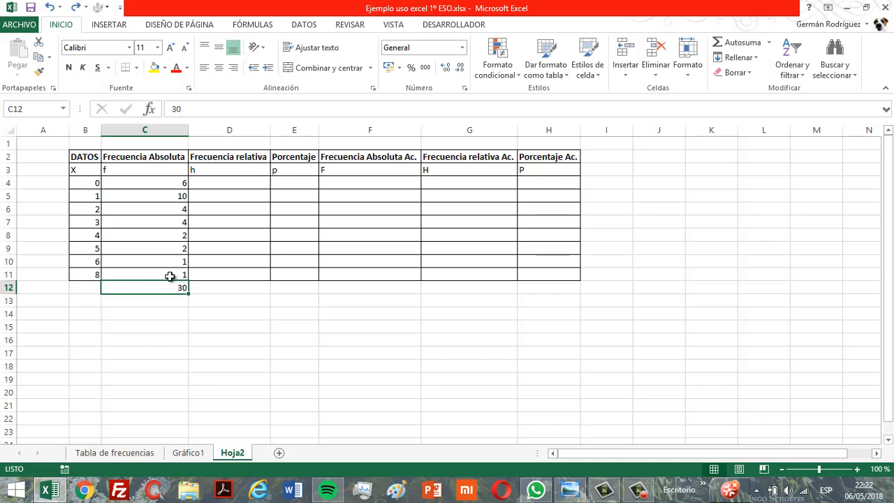
type("=")
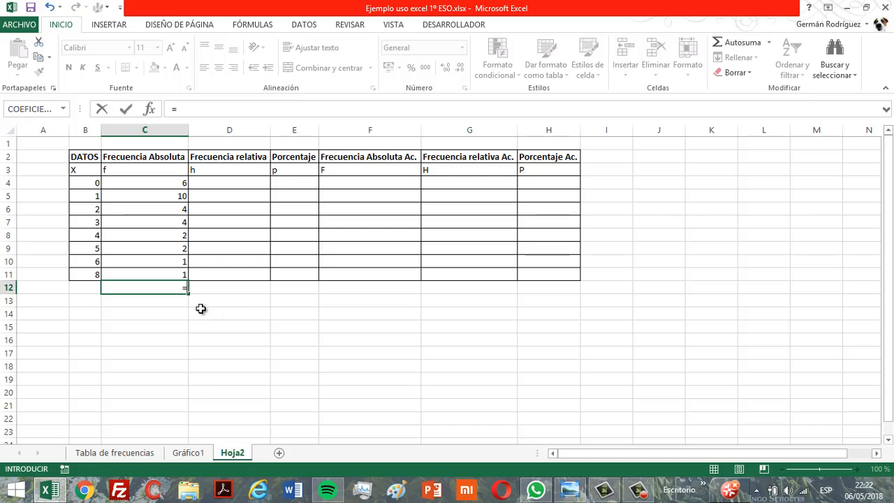
type("suma")
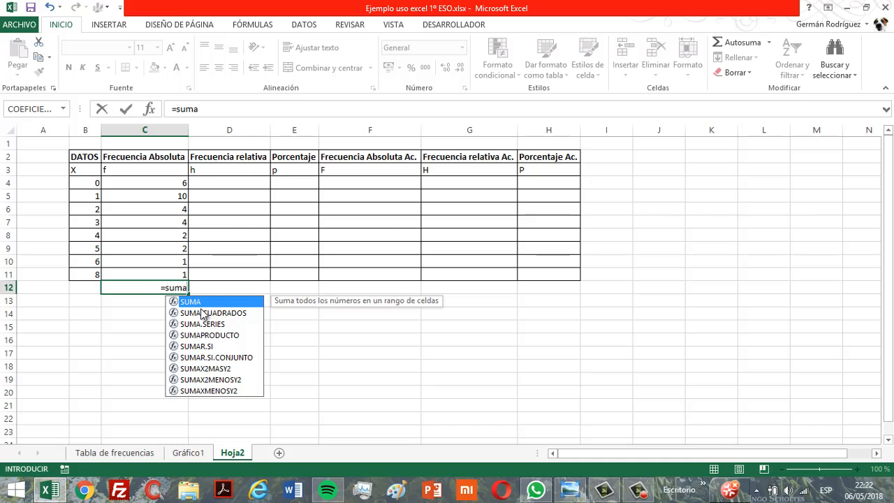
type("(")
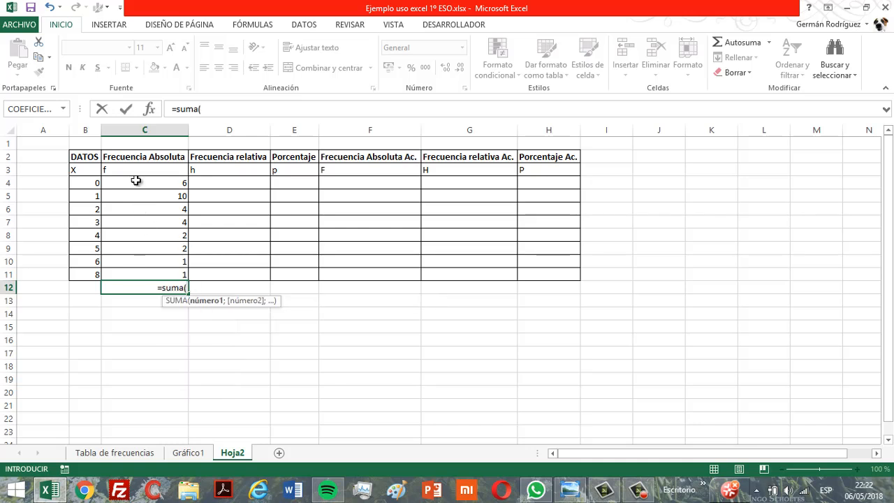
left_click_drag(136, 181, 154, 269)
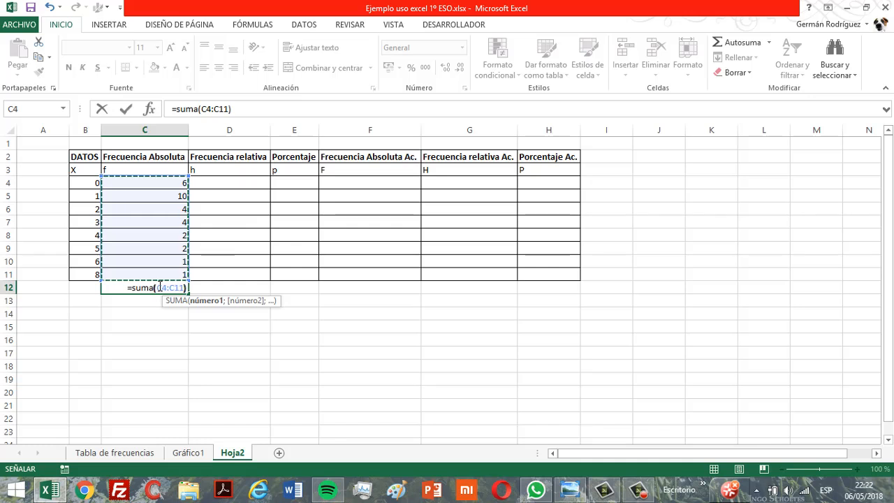
type(")")
key("Return")
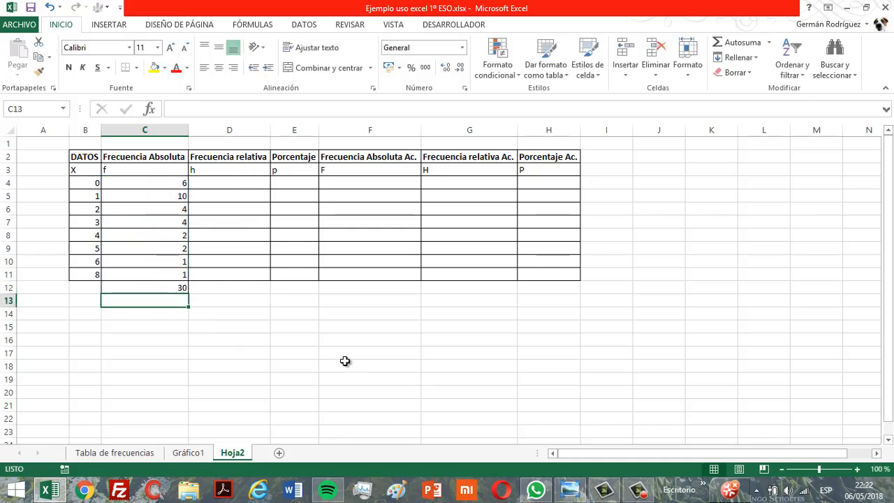
- Calculate the first relative frequency in D4 with the fixed numbers =6/30
left_click(201, 182)
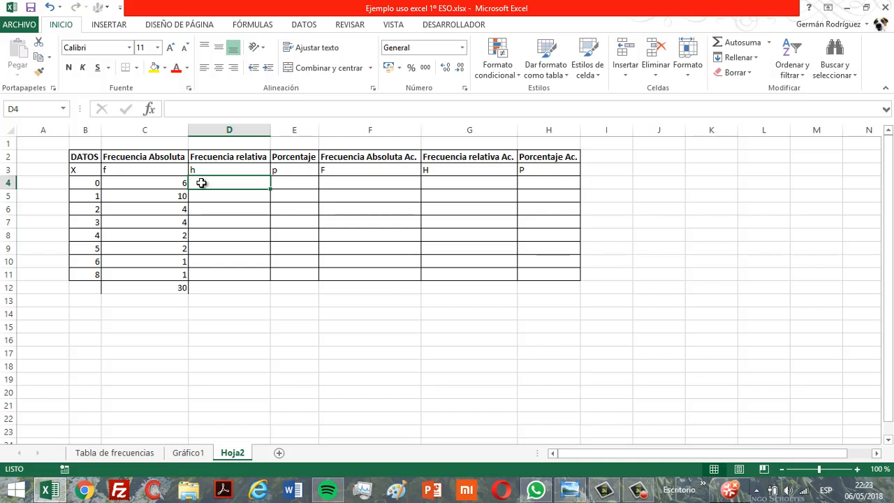
type("=")
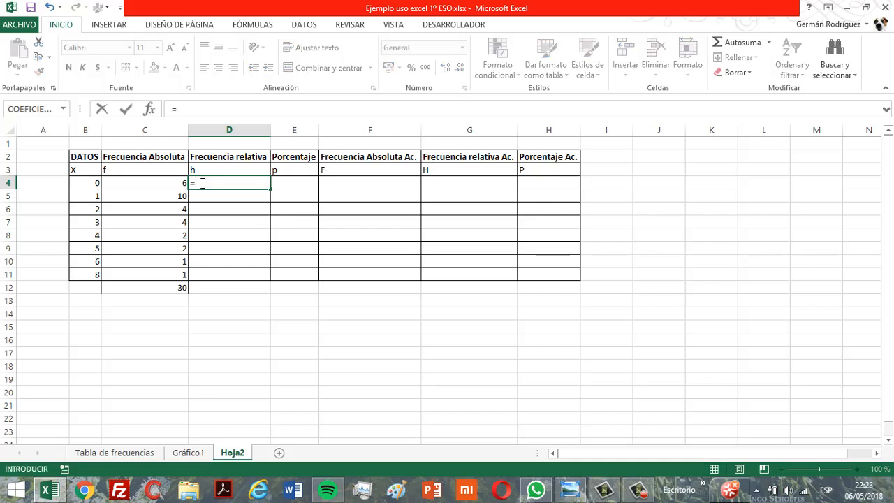
type("6/30")
key("Return")
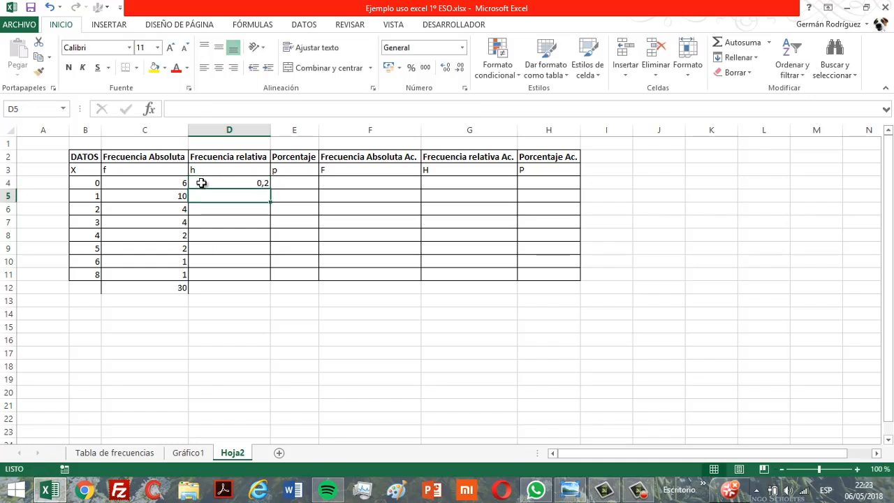
- Test the fixed-number formula in D4 by changing C4 to 8, and undo that change
left_click(167, 183)
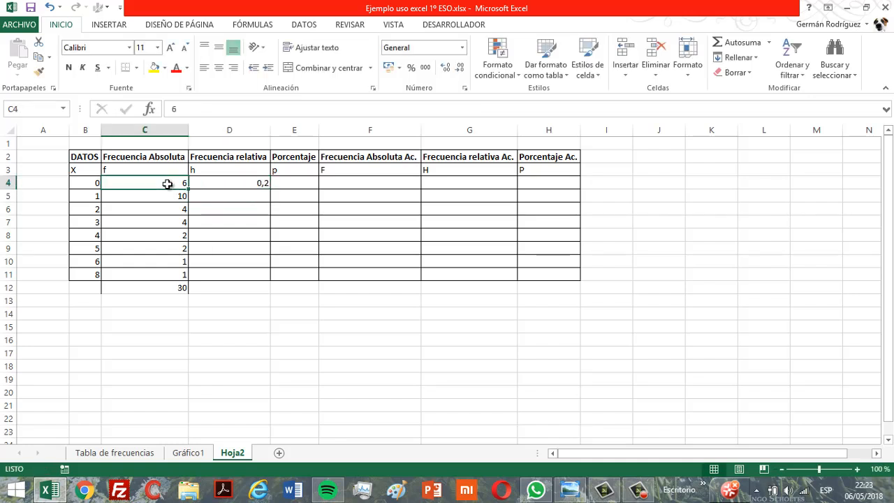
type("8")
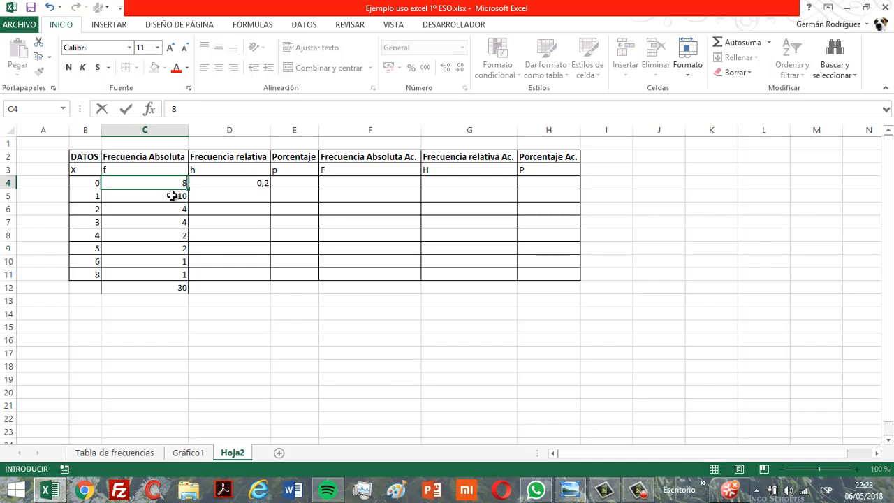
key("Return")
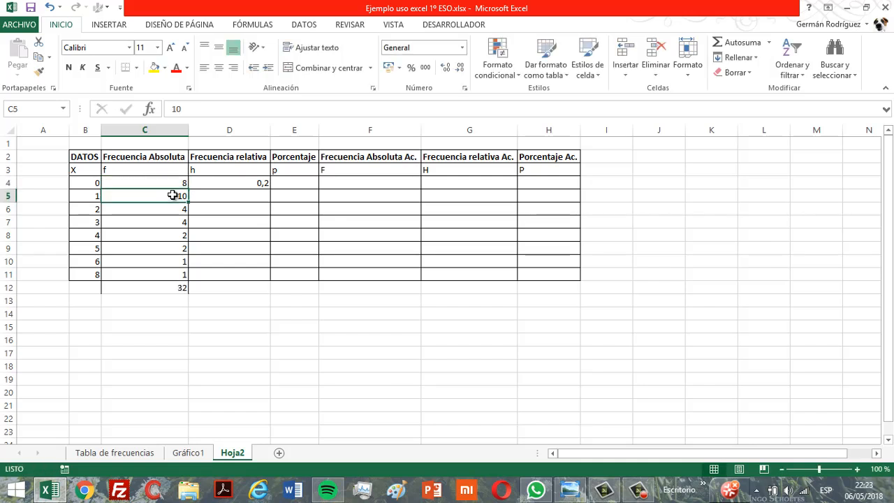
left_click(244, 182)
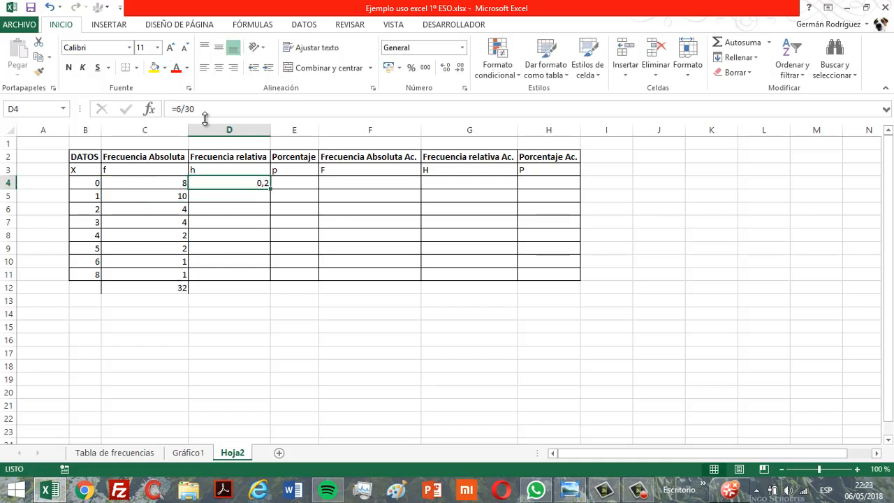
key("ctrl+z")
- Replace the relative frequency in D4 with the cell-reference formula =C4/C12
left_click(222, 183)
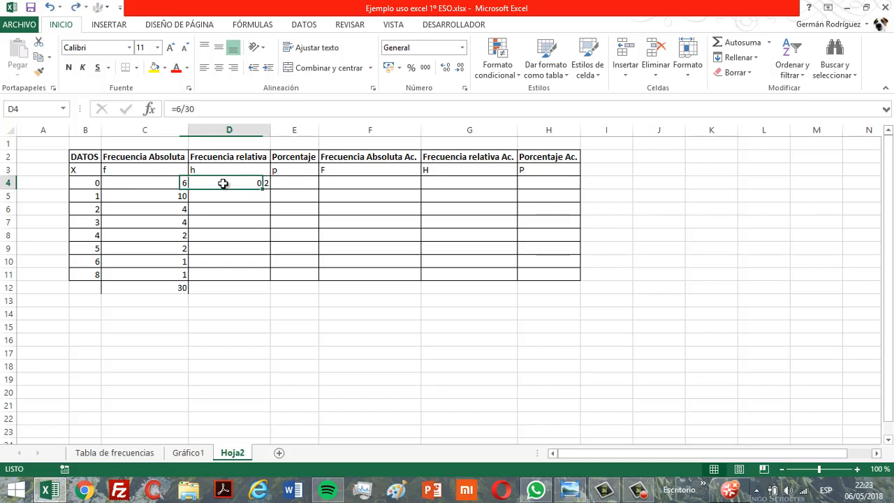
type("=")
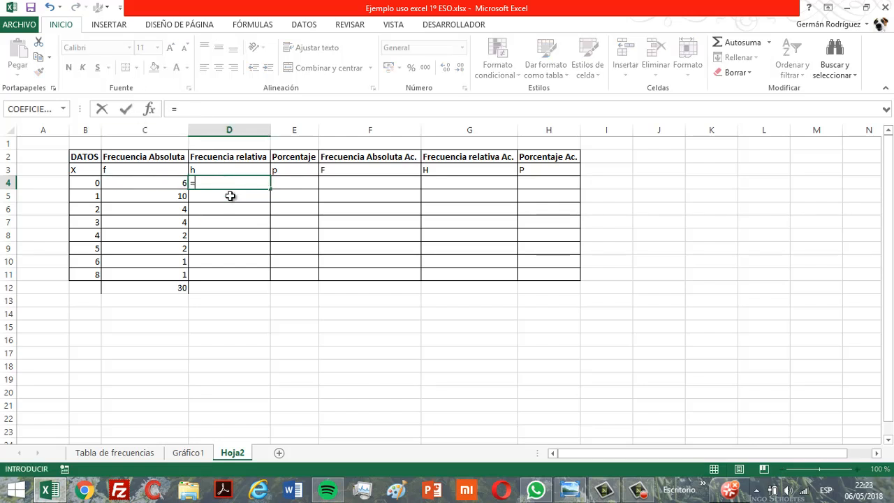
left_click(161, 183)
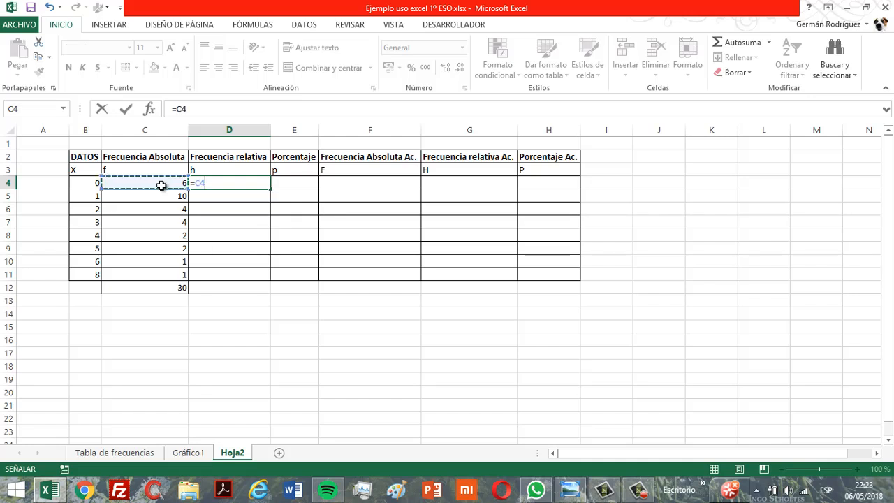
type("/")
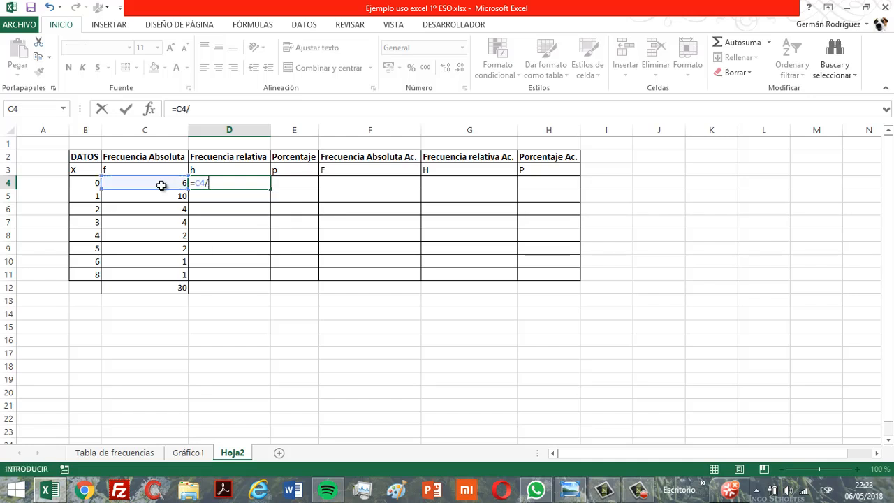
left_click(176, 288)
key("Return")
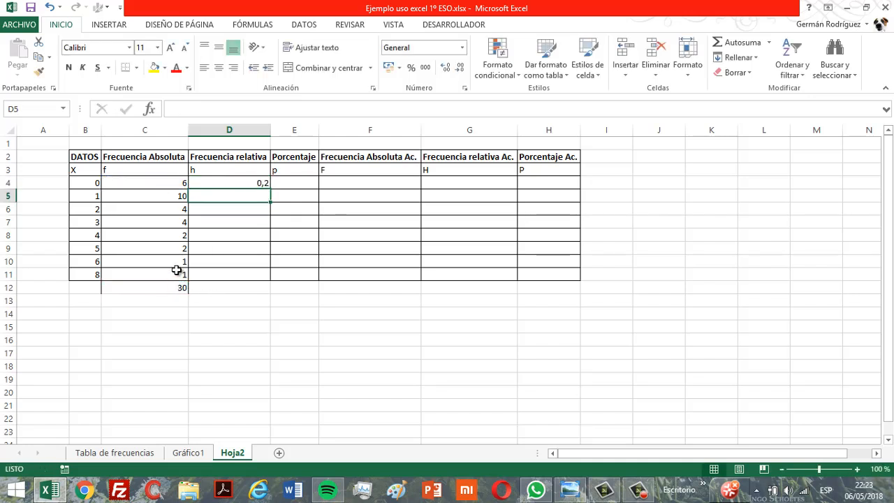
- Test the cell-reference formula by changing C4 to 8, undo that change and select D4 to check its formula
left_click(171, 181)
type("8")
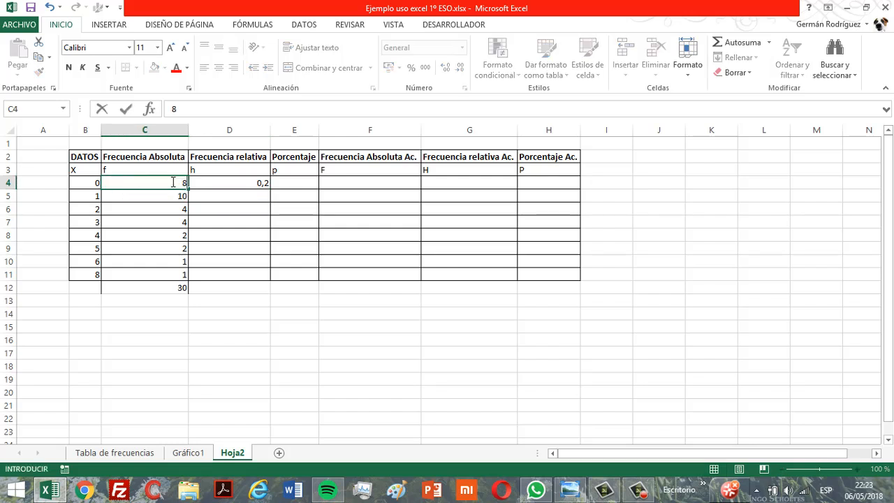
key("Return")
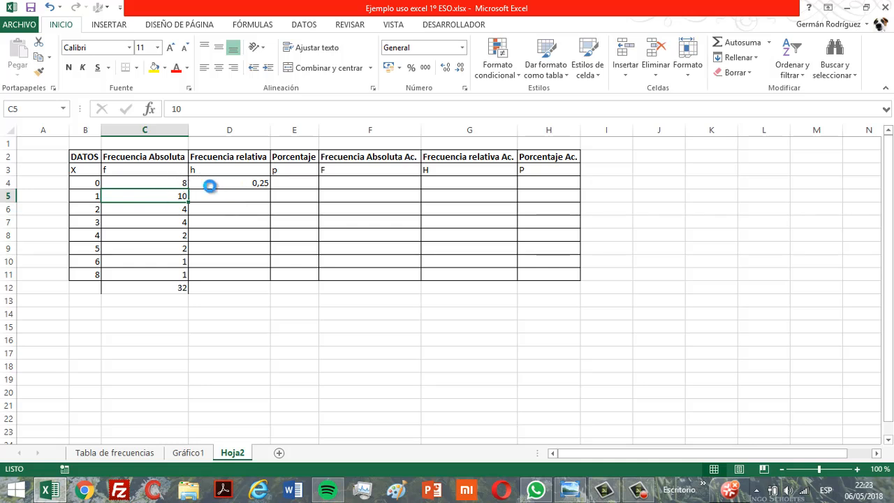
key("ctrl+z")
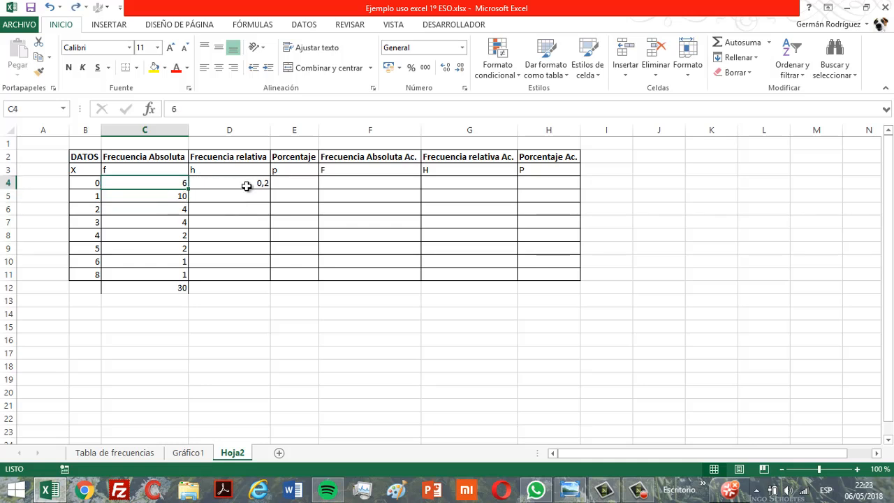
left_click(248, 184)
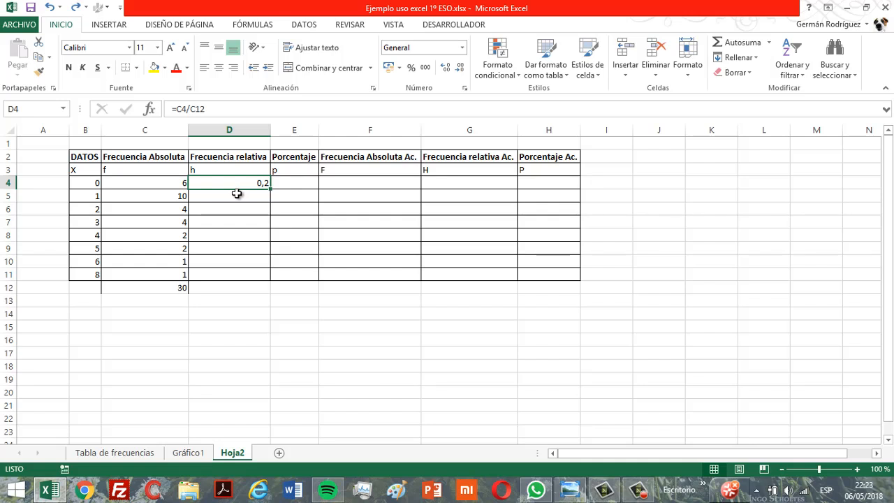
- Check the references in D4, enter =C5/C12 in D5 for the second relative frequency and clear that cell again
key("F2")
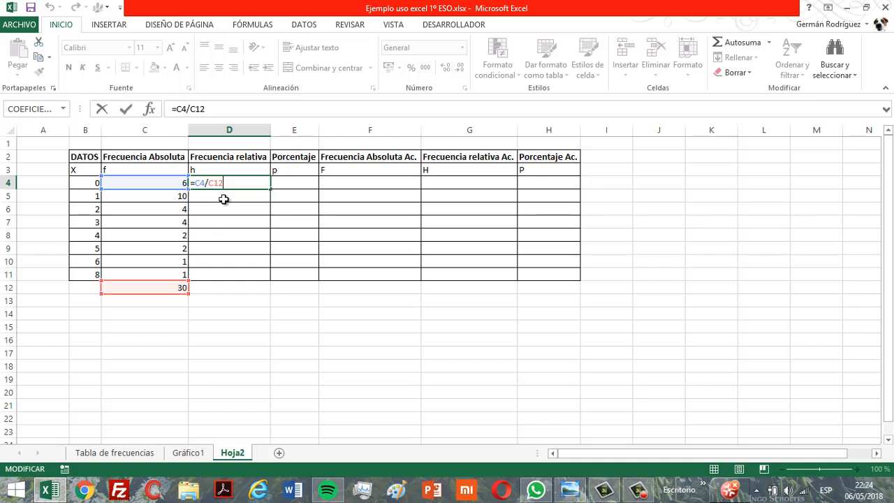
key("Return")
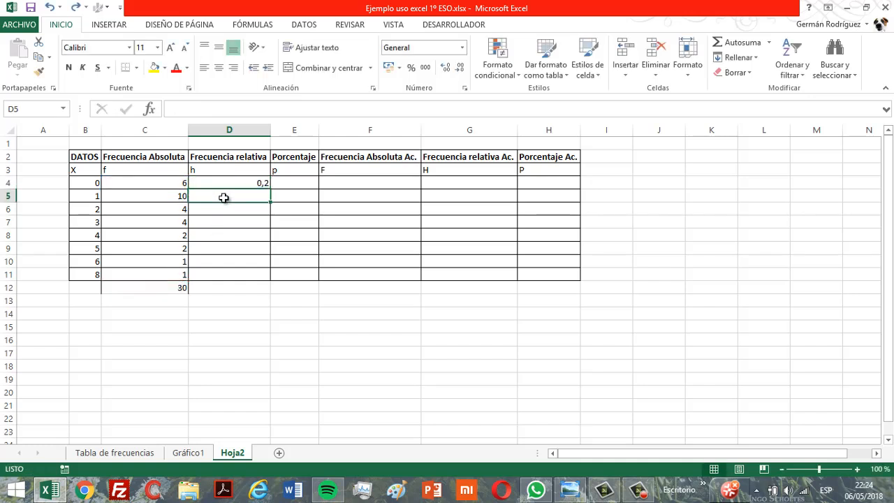
type("=")
left_click(154, 194)
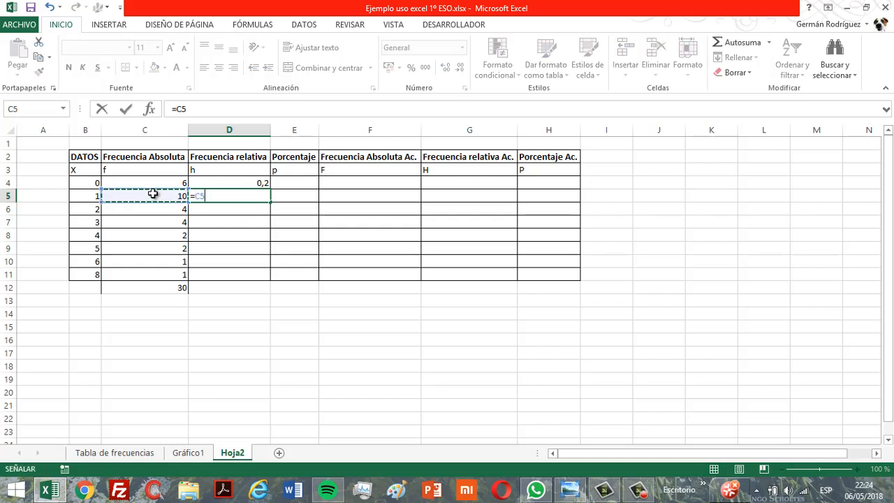
type("/")
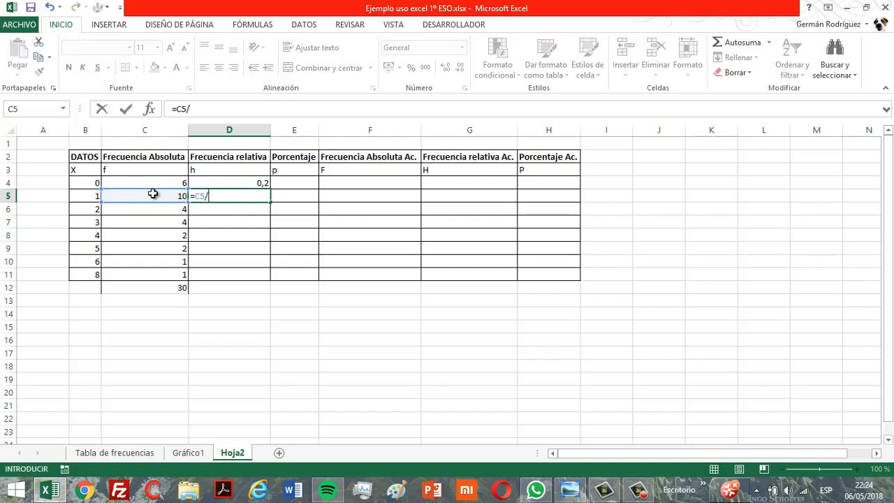
left_click(160, 288)
key("Return")
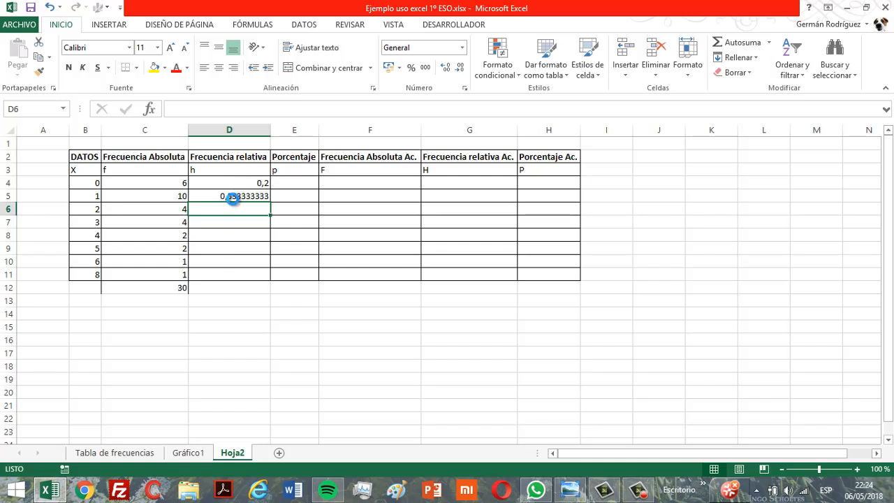
left_click(233, 198)
key("Delete")
- Try copying the relative frequency formula from D4 down to D5 and compare the cell references of both formulas
left_click(244, 182)
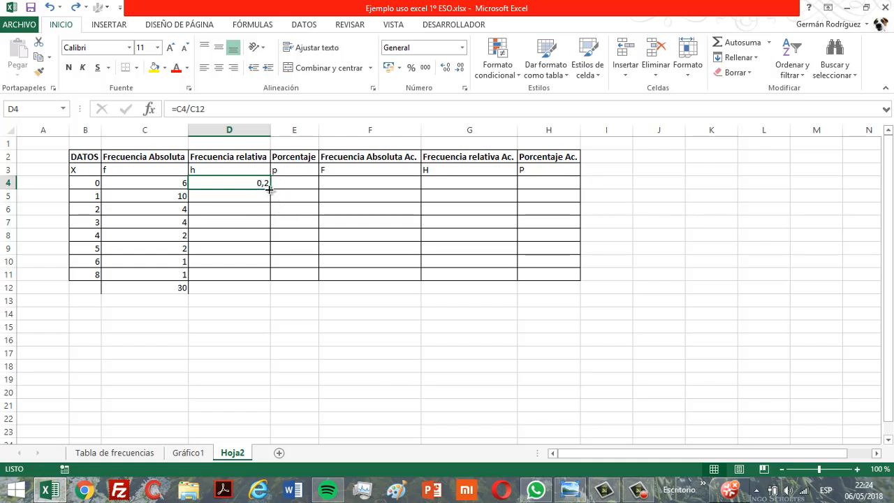
left_click_drag(268, 188, 272, 206)
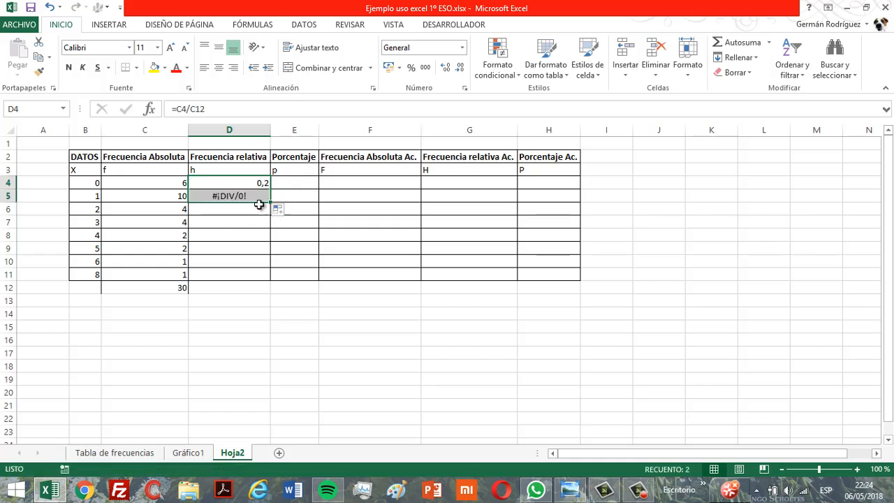
left_click(232, 197)
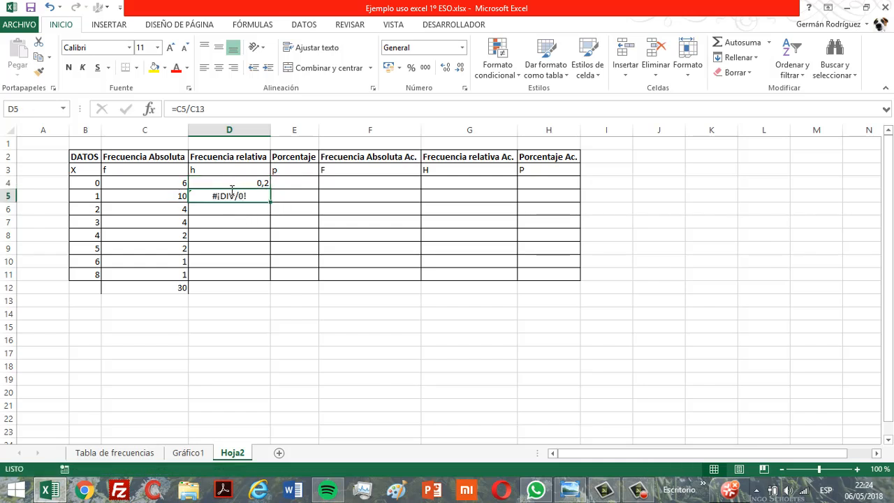
double_click(231, 190)
key("Escape")
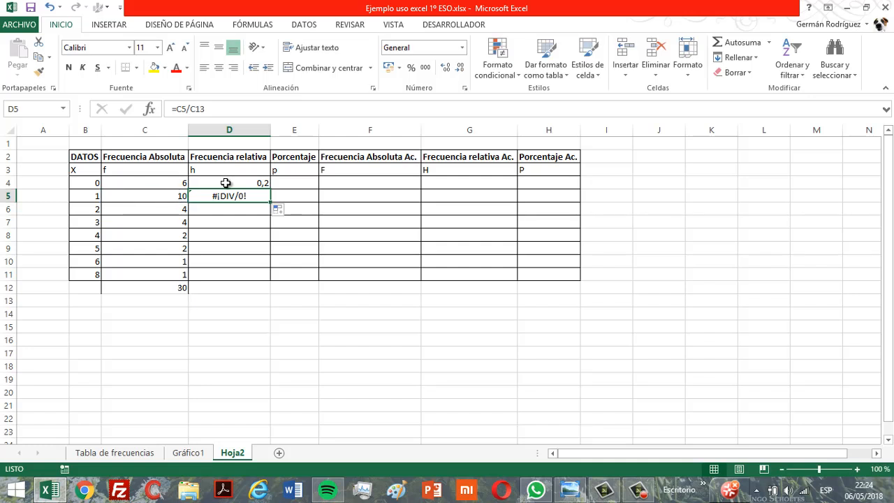
left_click(225, 183)
double_click(227, 183)
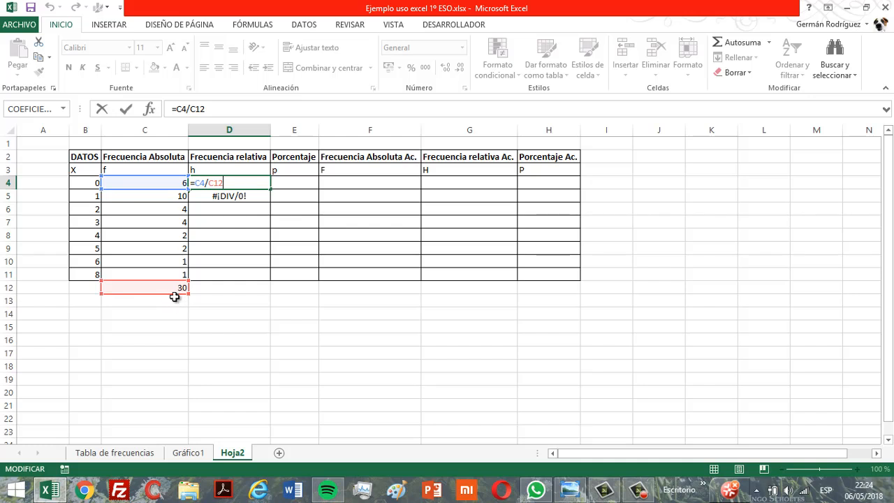
left_click(207, 198)
double_click(207, 197)
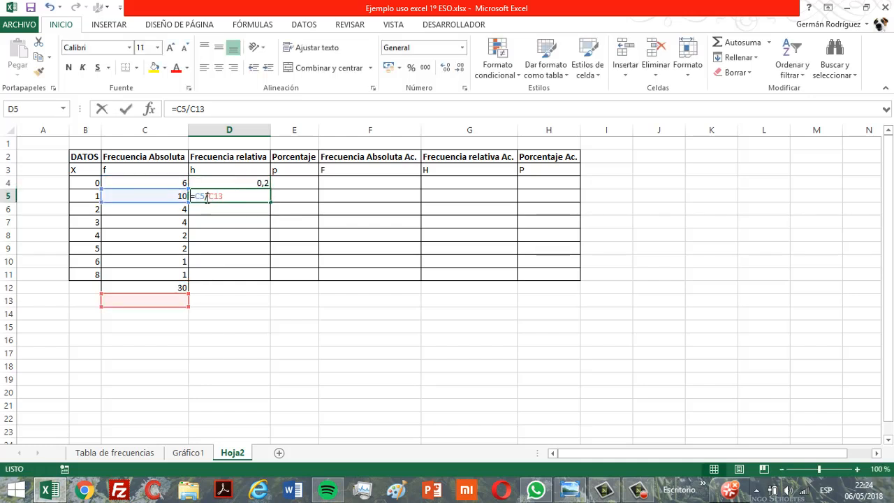
key("ctrl+Return")
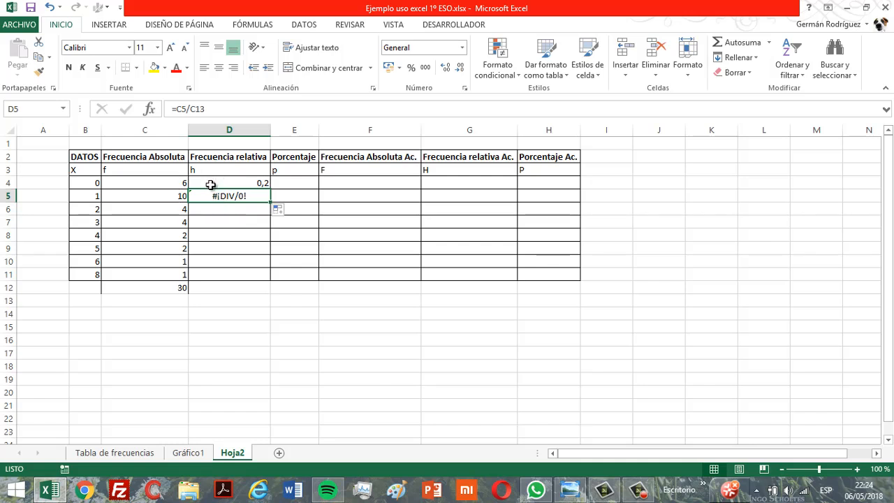
- Make the total's reference absolute in the D4 formula so that it reads =C4/$C$12
left_click(210, 184)
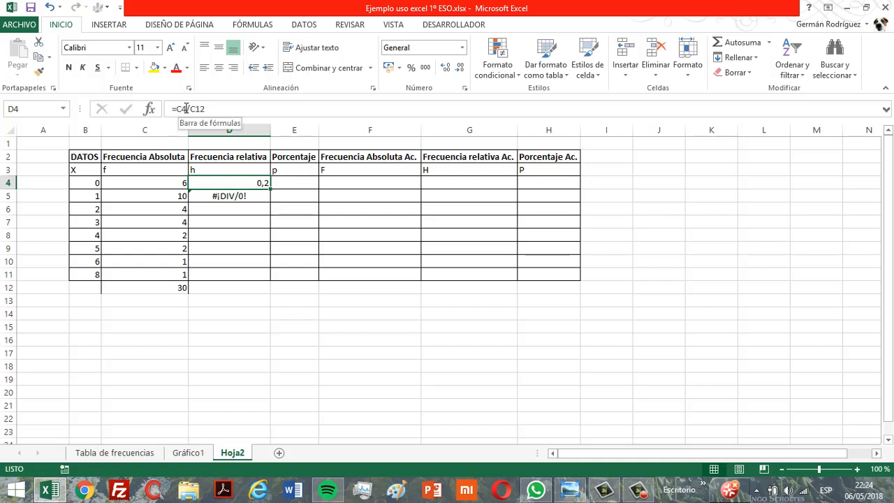
double_click(199, 183)
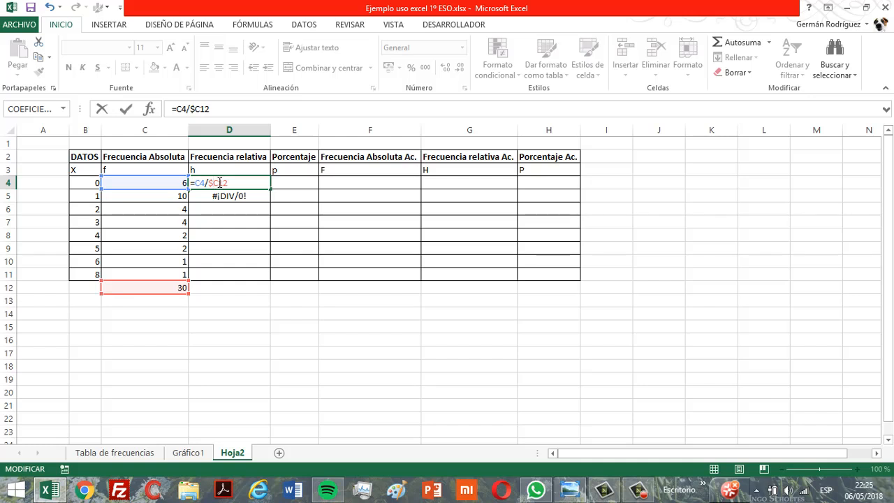
key("Return")
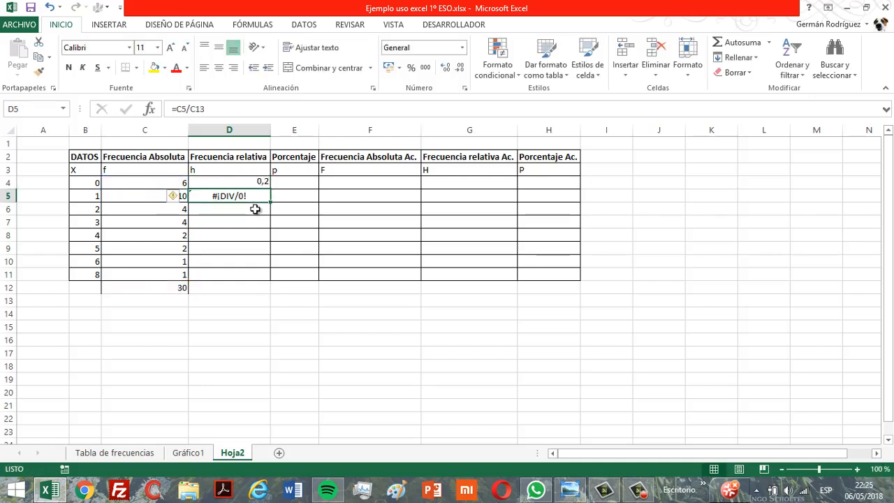
key("Up")
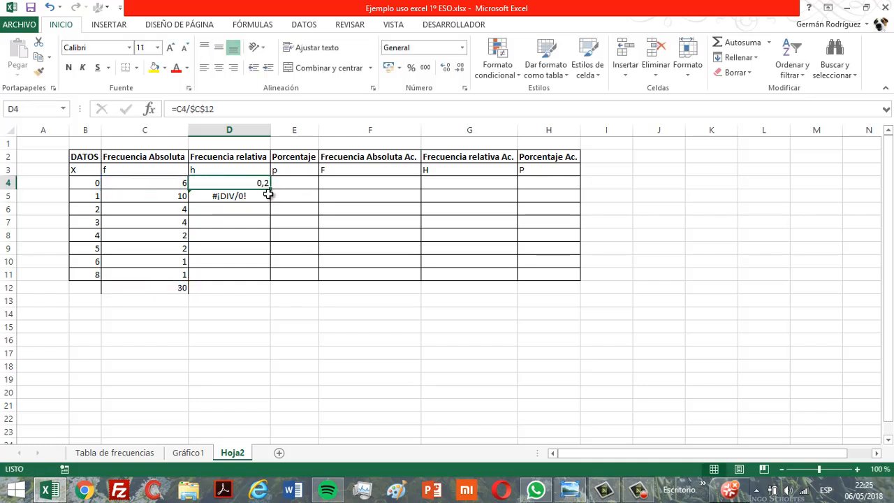
key("F2")
key("Return")
key("Up")
- Copy the absolute-reference formula from D4 down to D5 and check which cells each formula uses
left_click_drag(270, 189, 271, 203)
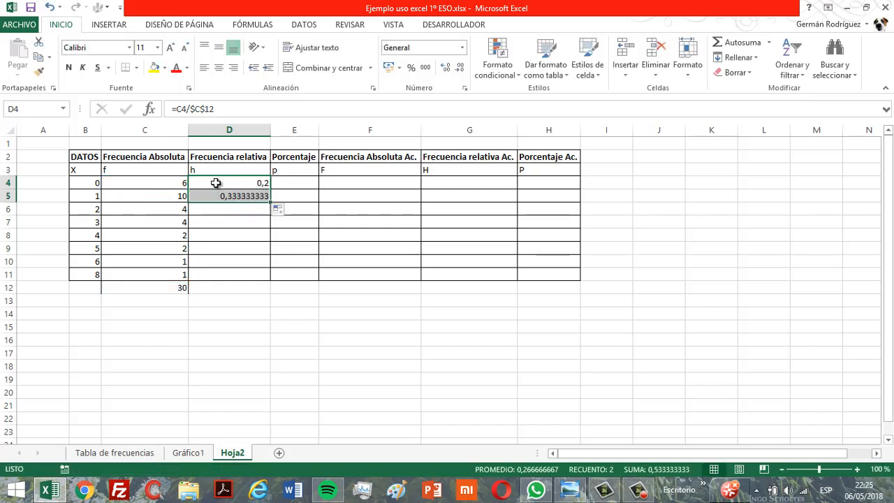
left_click(216, 183)
key("F2")
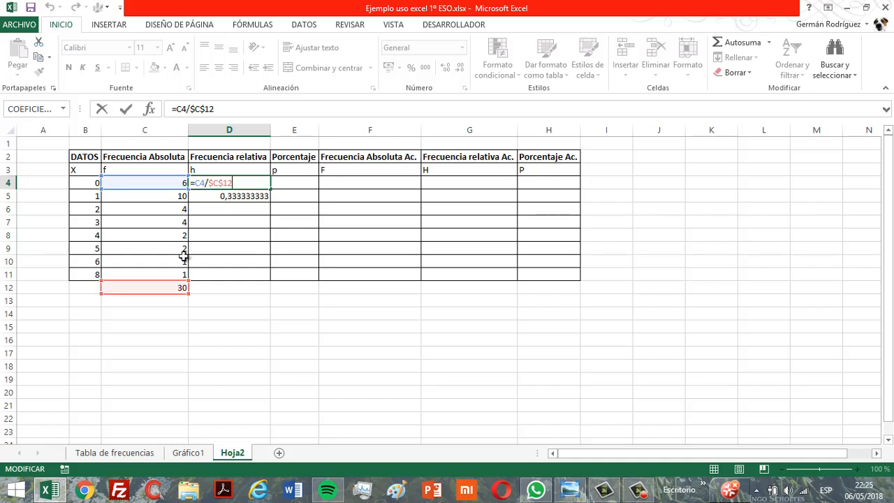
left_click(220, 201)
key("F2")
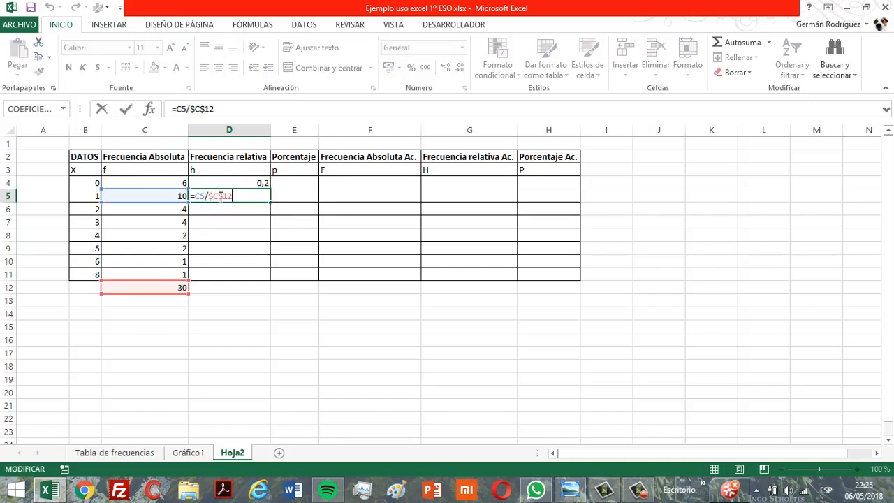
- Fill the relative frequency formula from D5 down to D11 and show D4:D11 with two decimals
left_click(270, 202)
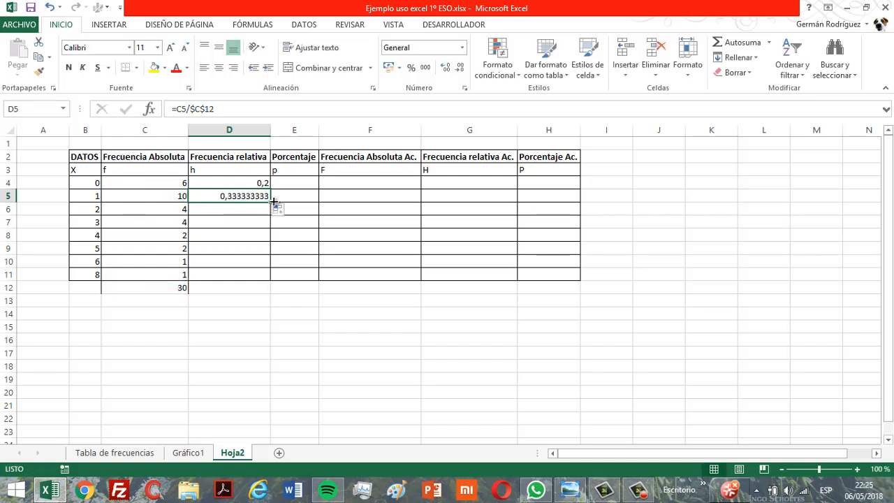
left_click_drag(269, 203, 261, 275)
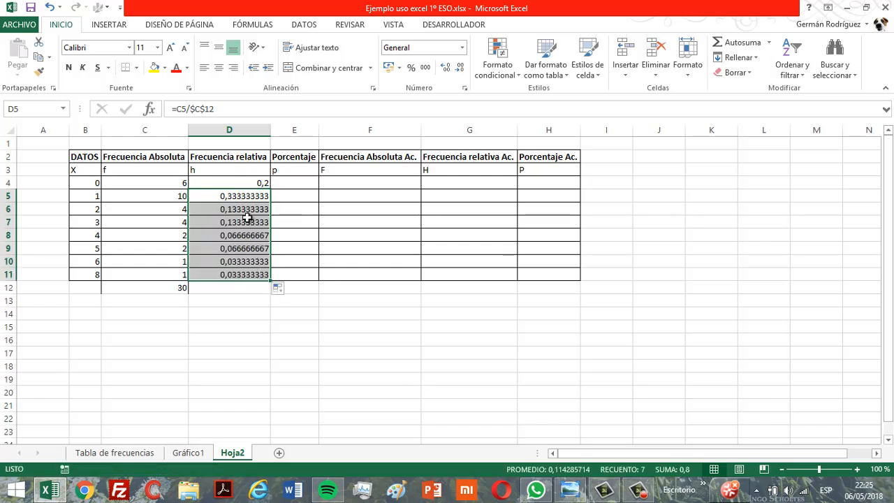
left_click_drag(250, 185, 253, 275)
left_click(459, 67)
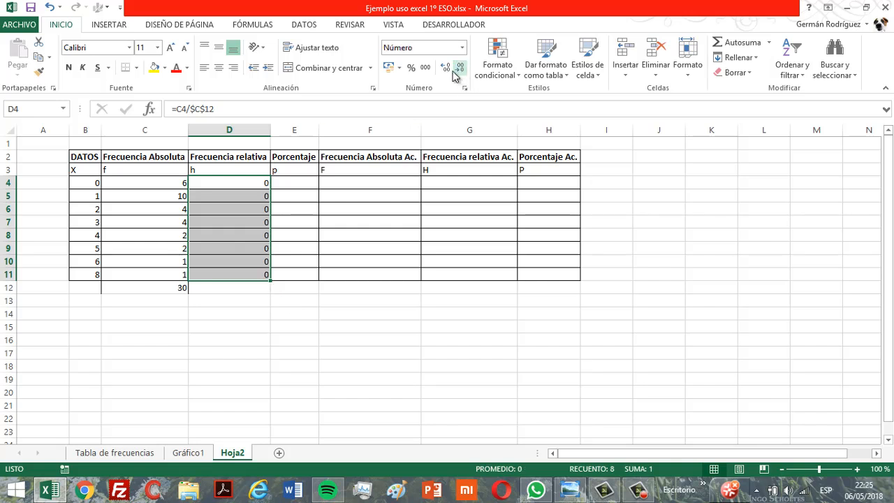
left_click(442, 69)
left_click(441, 69)
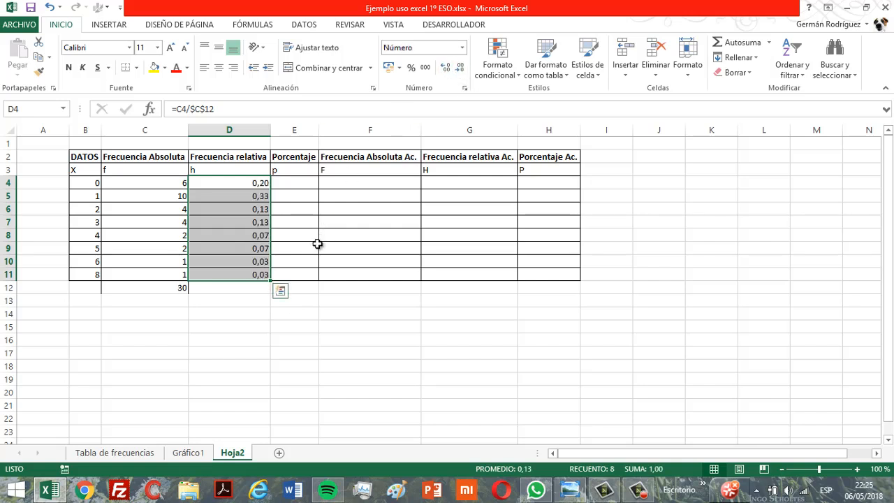
- Calculate the first percentage in E4 with the formula =D4*100
left_click(289, 182)
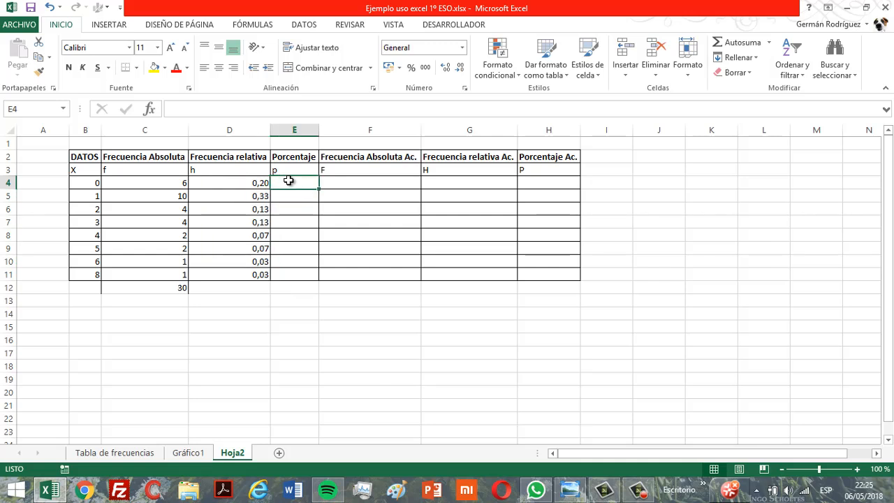
type("=")
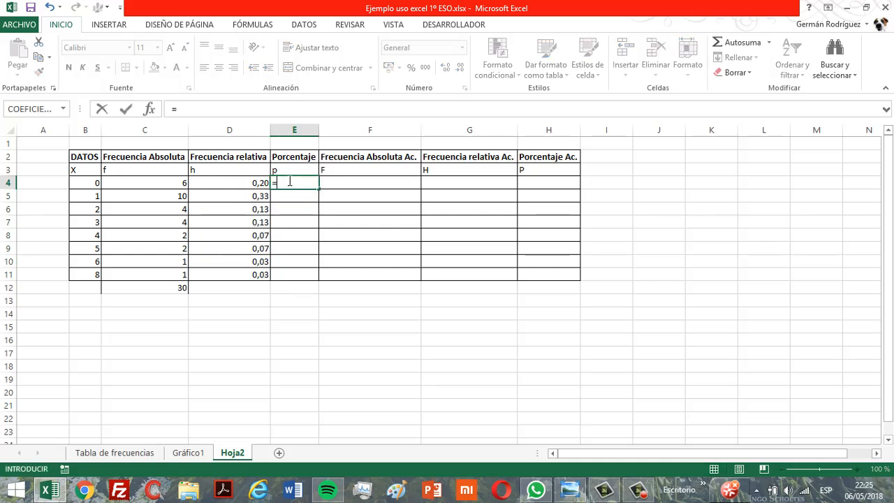
left_click(245, 183)
type("*100")
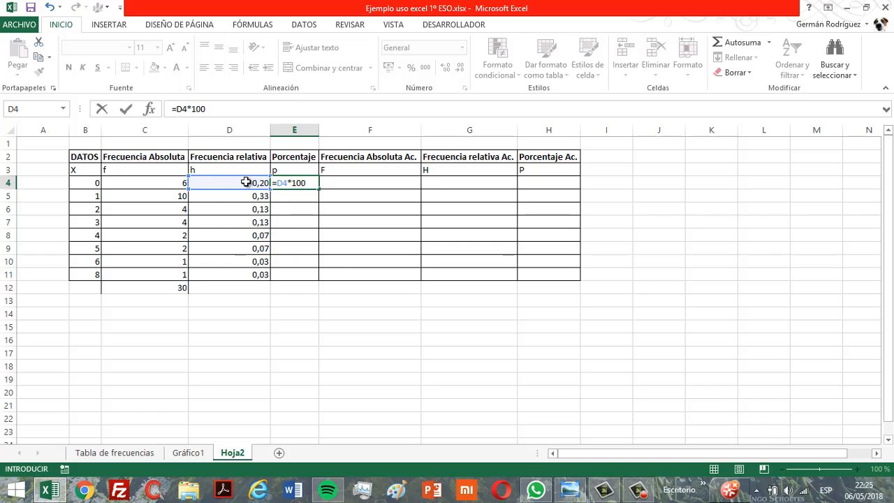
key("Return")
- Copy the percentage formula from E4 down to E5 and compare the cell references of both formulas
left_click(294, 183)
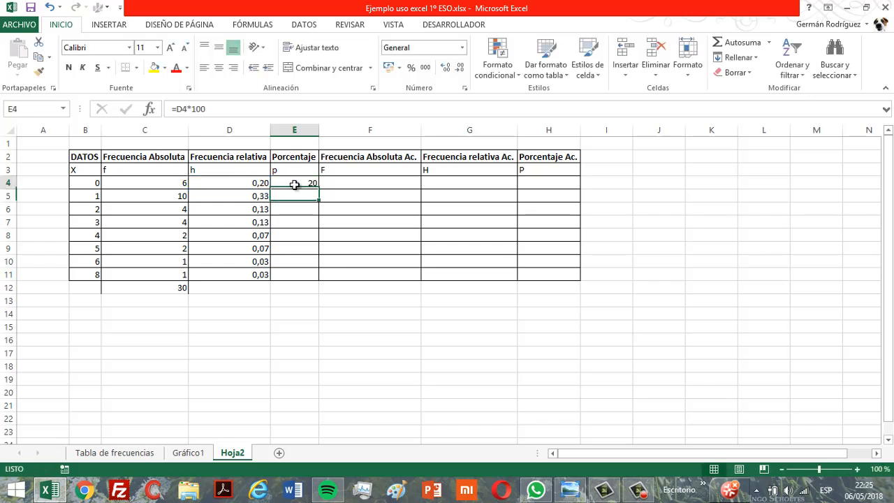
left_click_drag(319, 191, 297, 198)
left_click(292, 183)
double_click(292, 183)
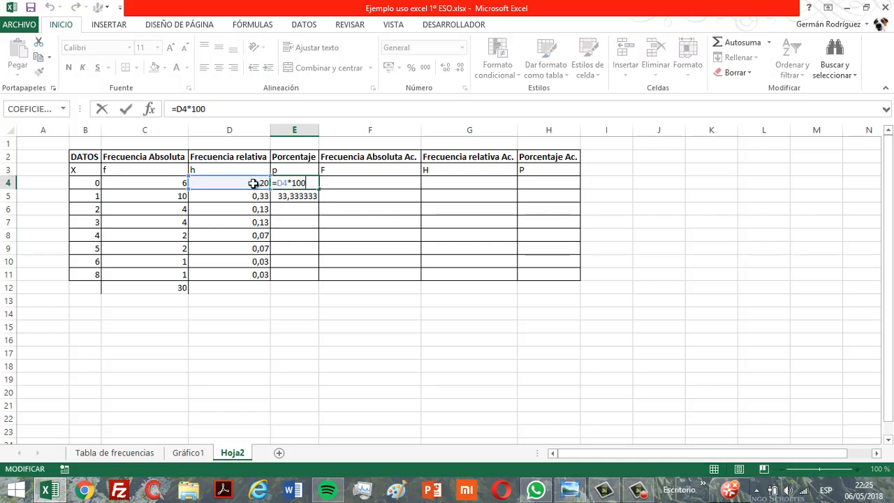
left_click(310, 196)
double_click(311, 195)
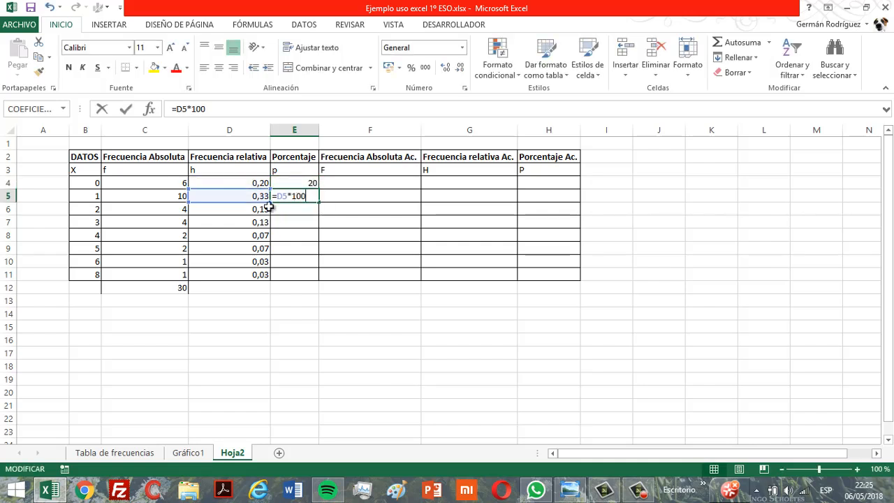
left_click(289, 183)
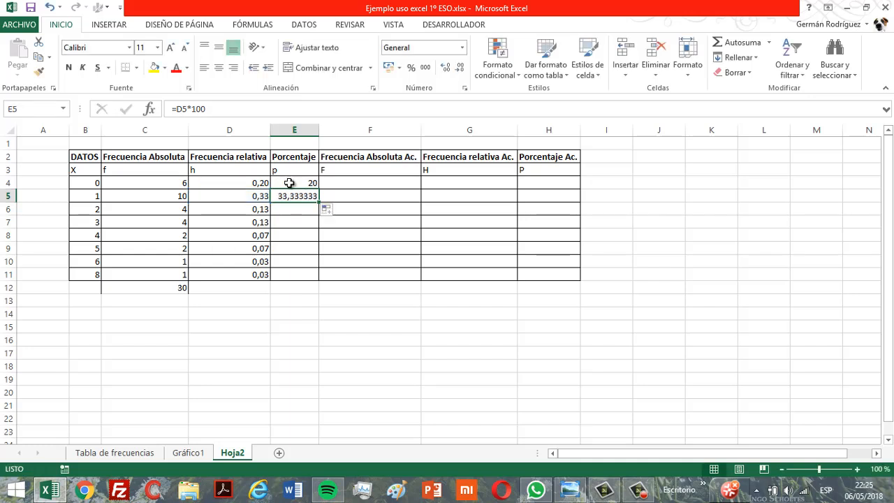
double_click(284, 183)
left_click(289, 197)
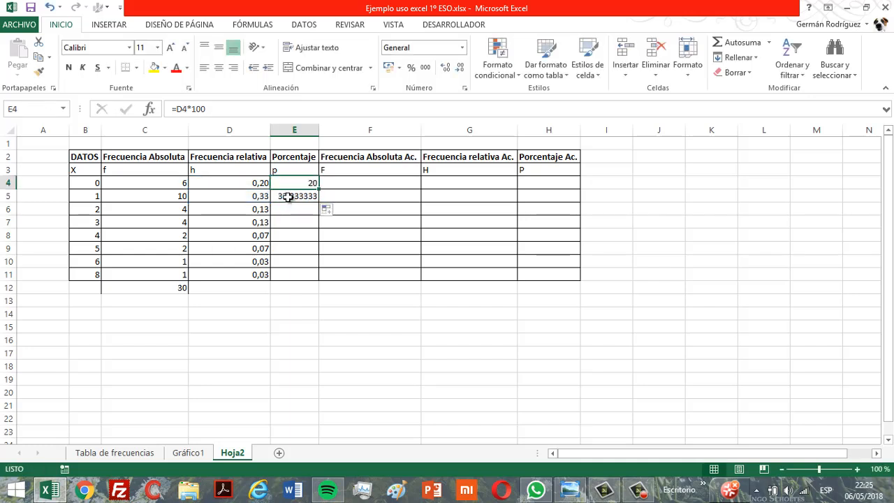
double_click(289, 196)
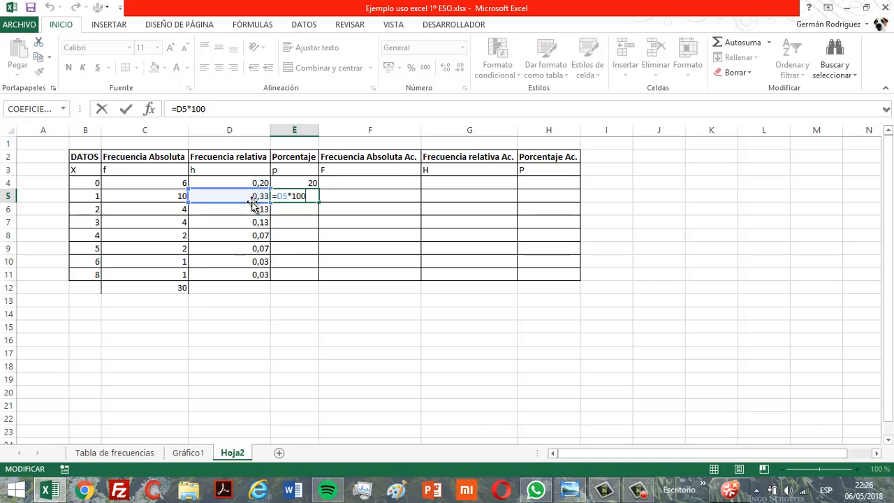
key("Escape")
- Fill the percentage formula from E5 down to E11 and show E4:E11 with two decimals
left_click_drag(319, 202, 314, 280)
left_click(308, 183)
left_click_drag(308, 183, 300, 276)
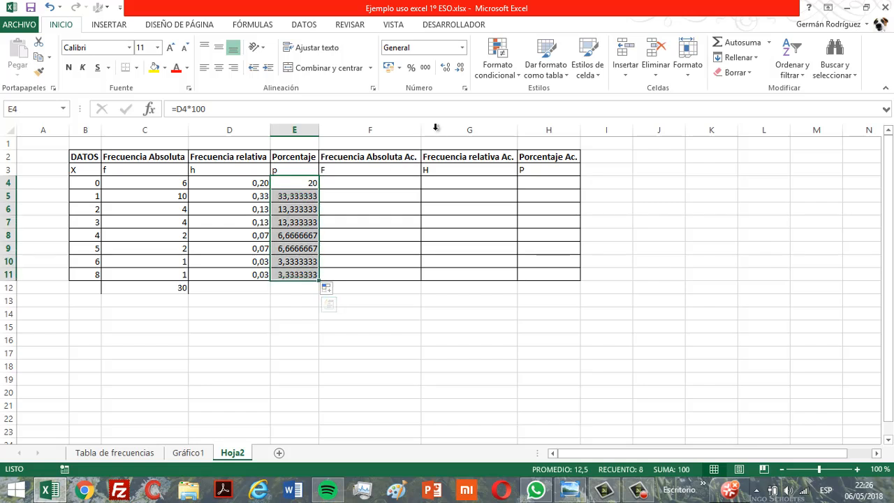
left_click(460, 68)
left_click(459, 67)
left_click(460, 68)
left_click(459, 68)
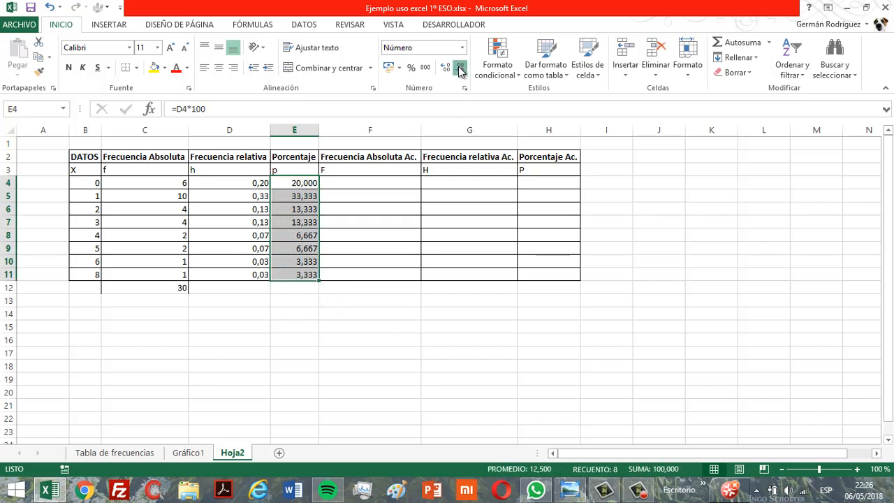
left_click(459, 68)
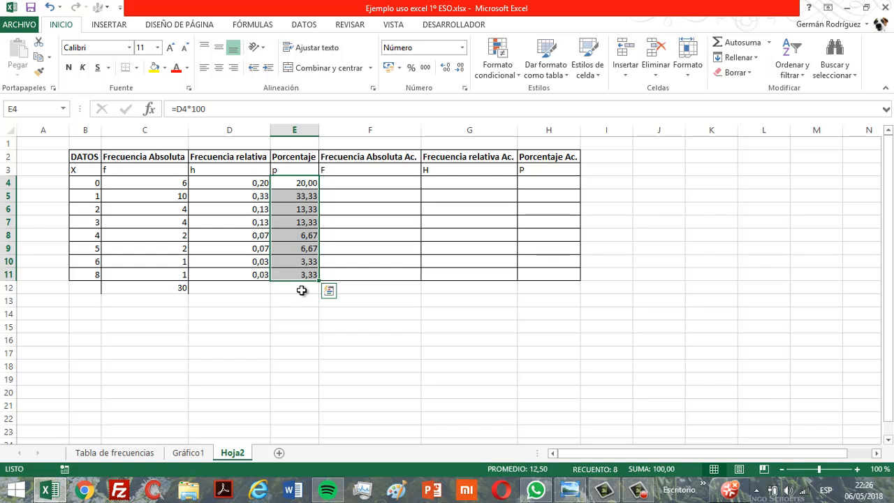
- Copy the column total formula from C12 across to D12 and E12 and check the range each copy sums
left_click(184, 290)
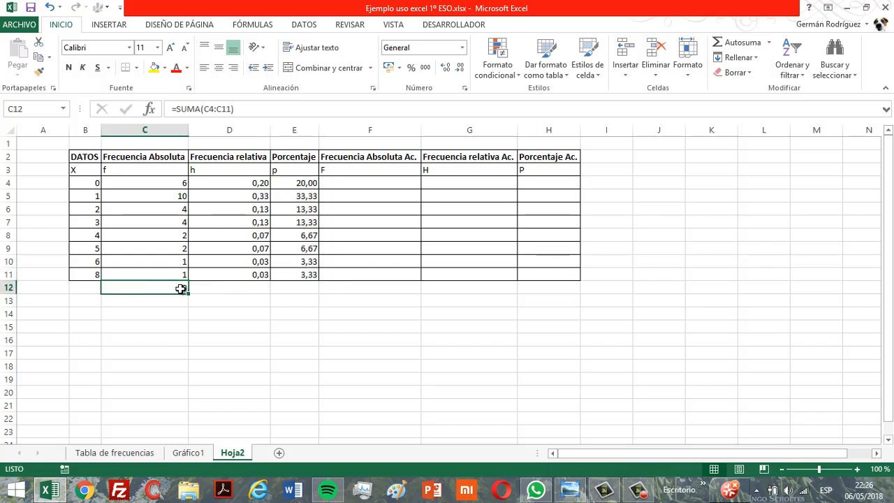
key("F2")
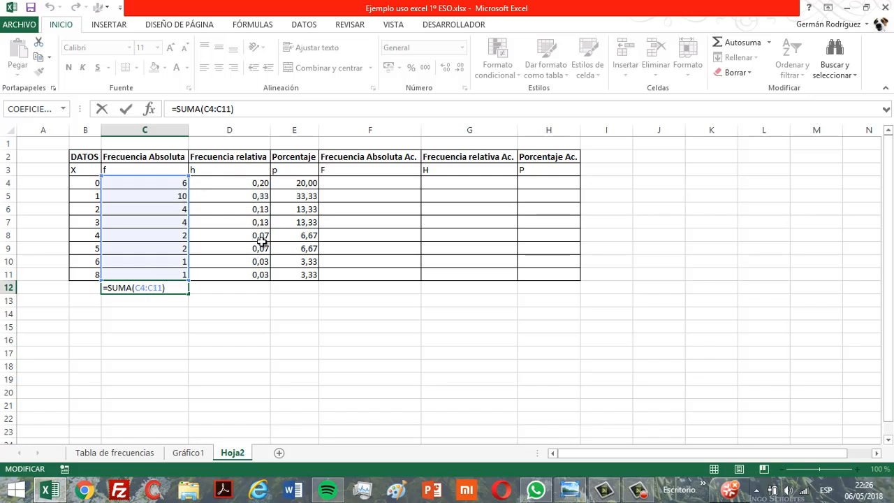
key("ctrl+Return")
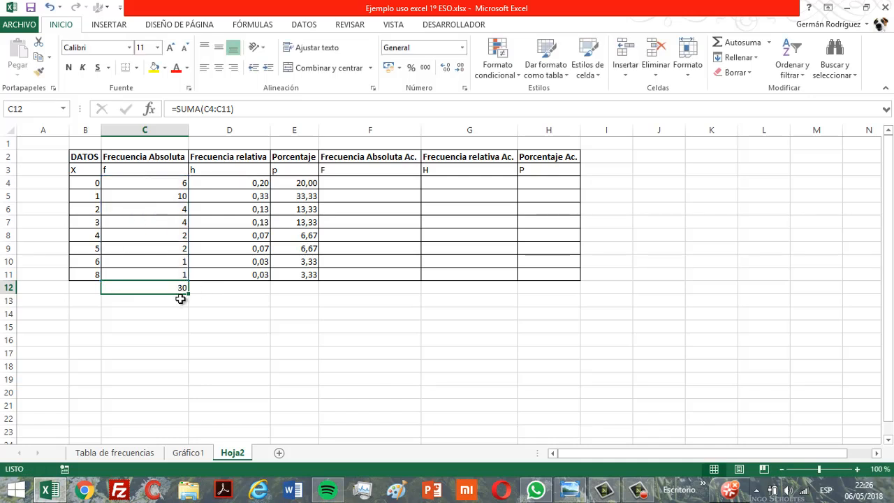
left_click_drag(189, 291, 247, 294)
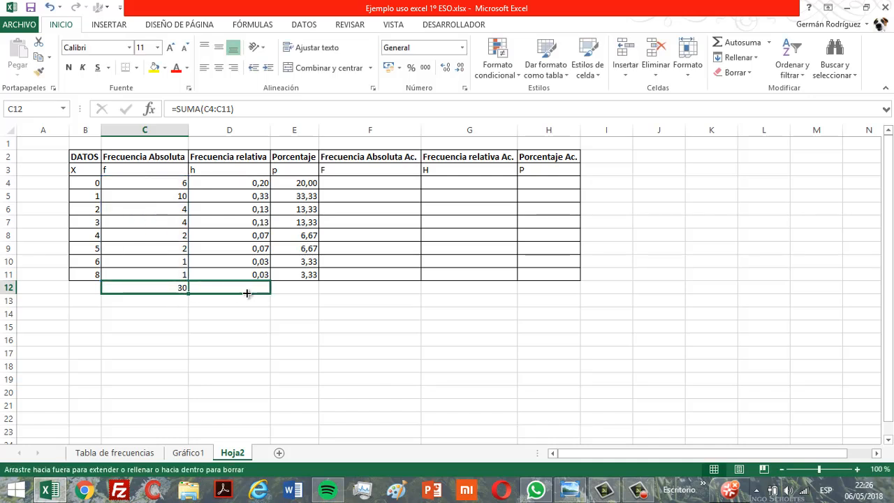
left_click_drag(305, 292, 295, 290)
left_click(242, 285)
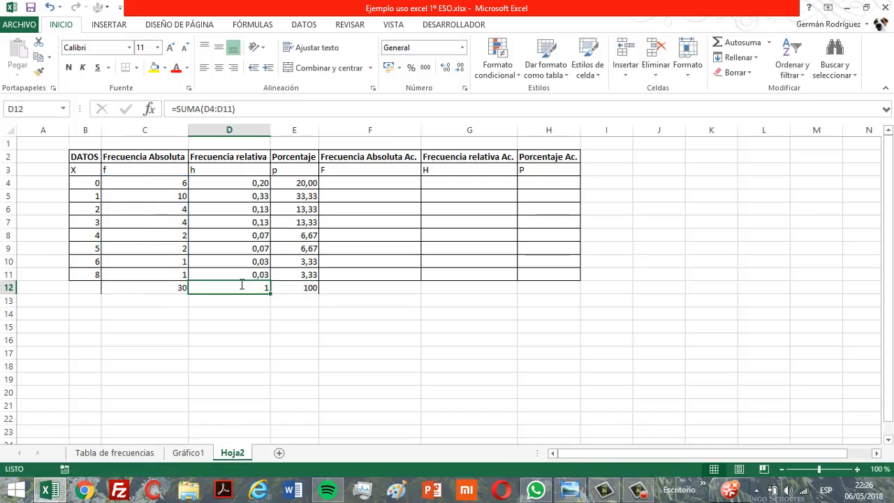
double_click(241, 286)
key("Escape")
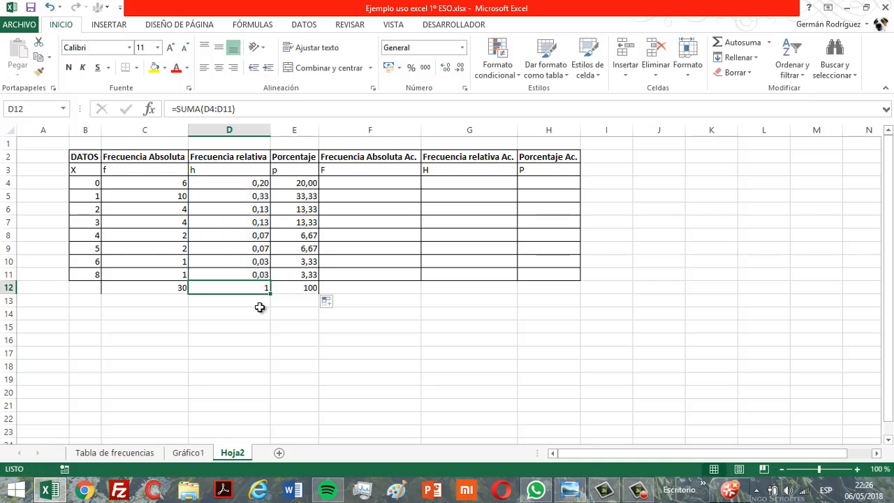
left_click(290, 282)
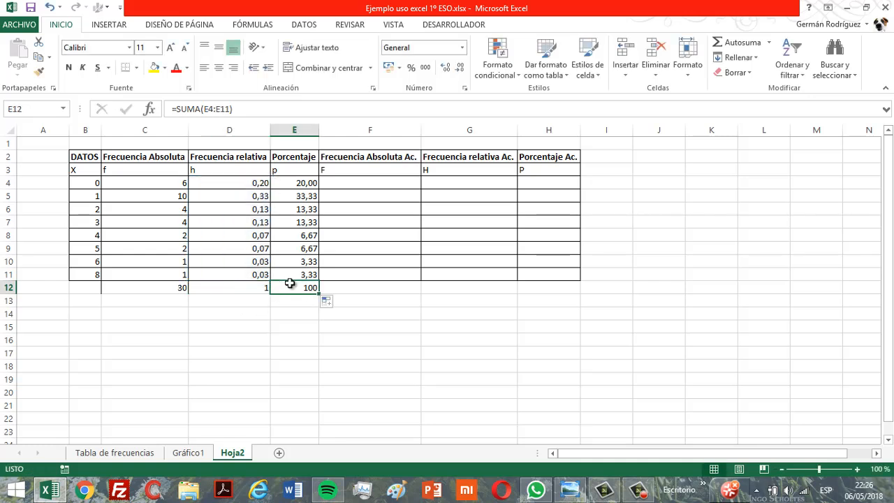
double_click(290, 283)
key("Escape")
- Start the cumulative absolute frequency column by entering the formula =C4 in F4
left_click(343, 182)
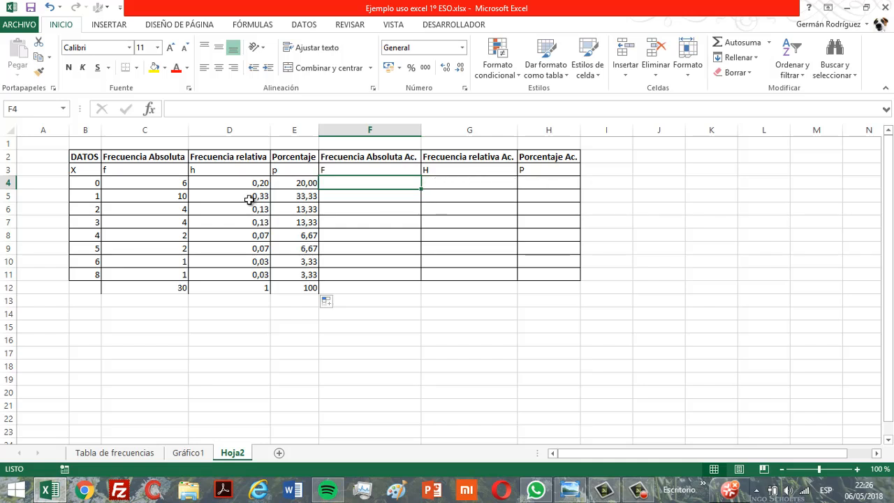
left_click(81, 181)
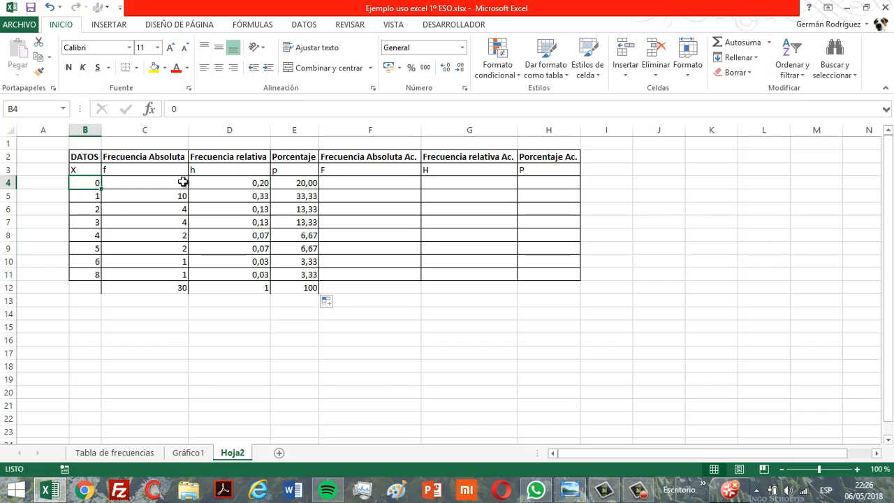
left_click(326, 183)
type("=")
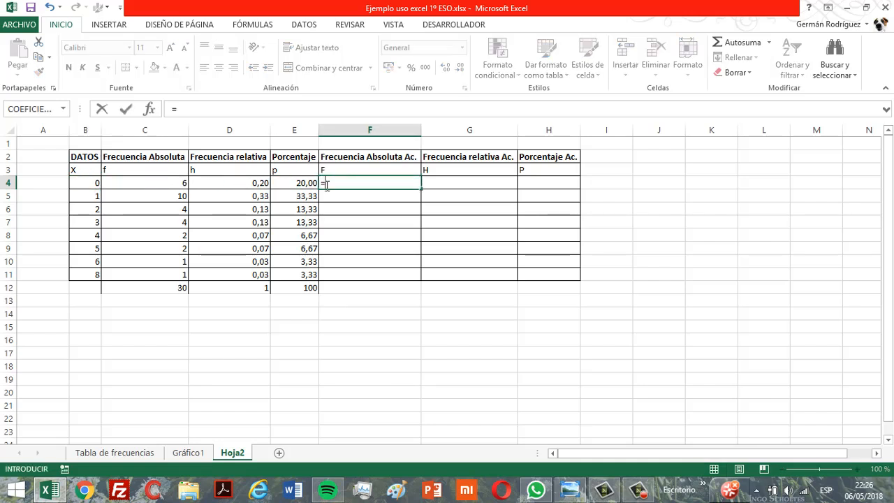
left_click(157, 184)
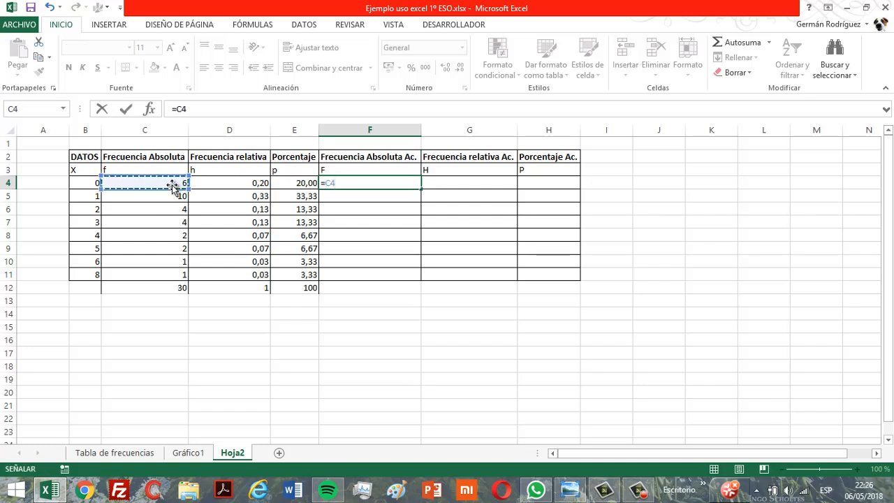
key("Return")
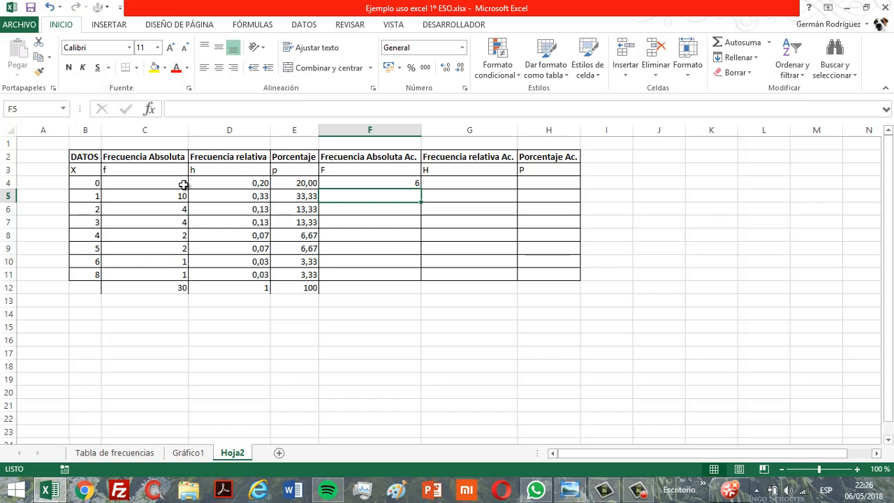
- Calculate the second cumulative absolute frequency in F5 with the formula =F4+C5
type("=")
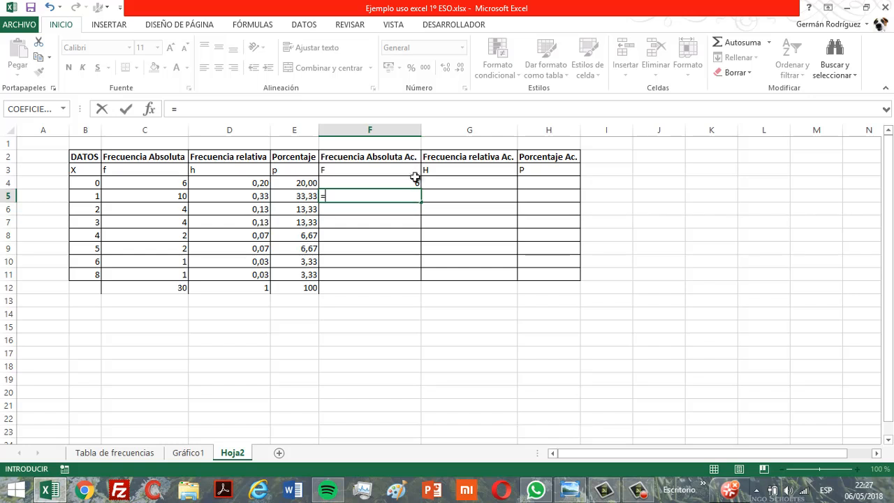
left_click(412, 181)
type("+")
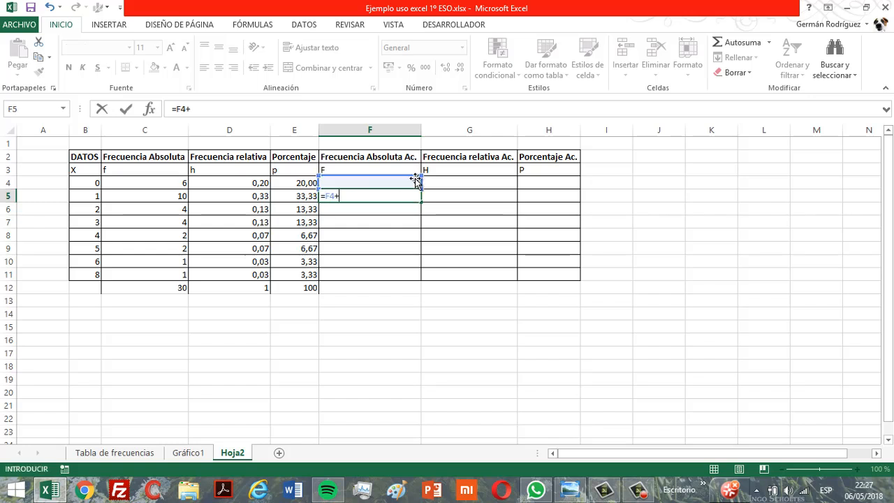
left_click(171, 194)
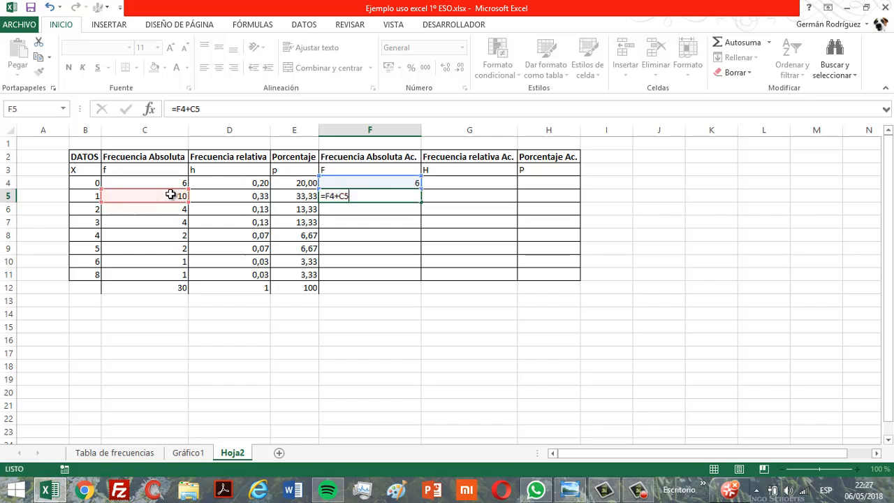
key("Return")
- Calculate the third cumulative absolute frequency in F6 with the formula =F5+C6
type("=")
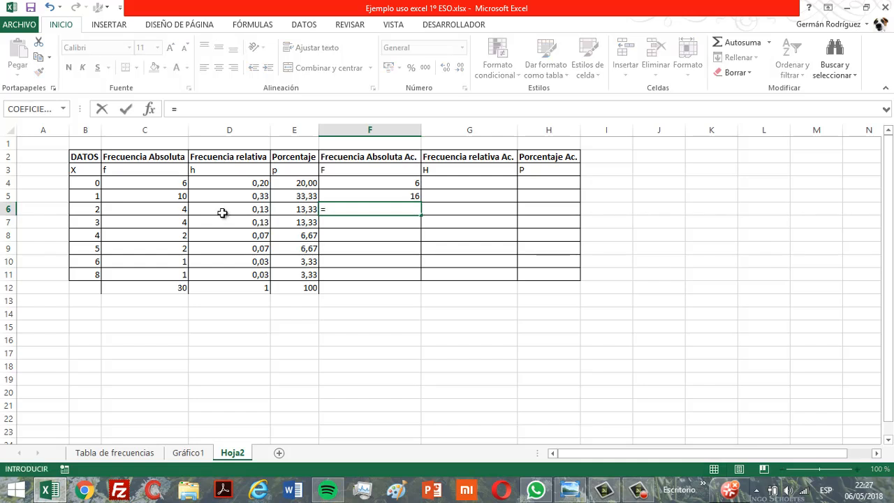
left_click(353, 194)
type("+")
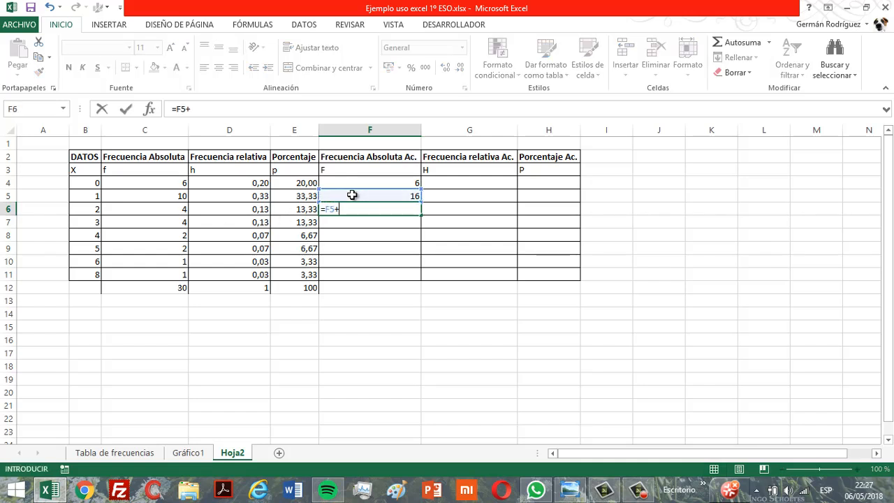
left_click(173, 209)
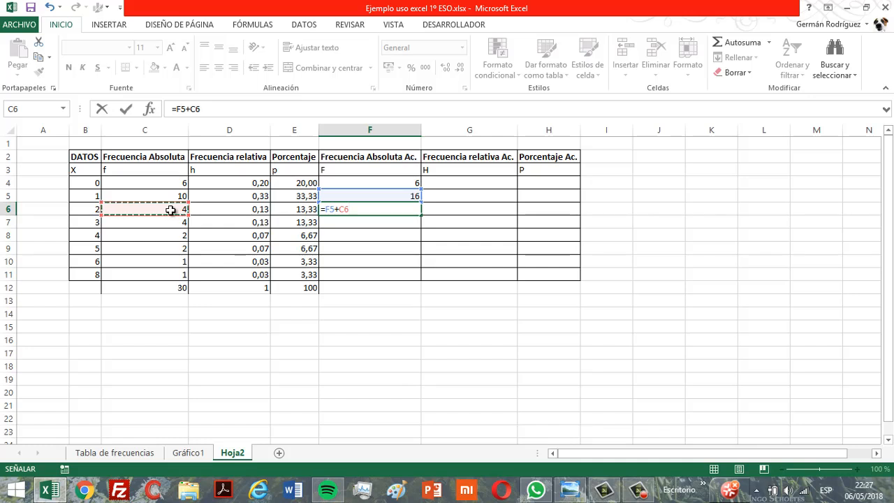
key("Return")
- Compare the cell references in F5 and F6 and fill the cumulative formula from F6 down to F11
double_click(348, 192)
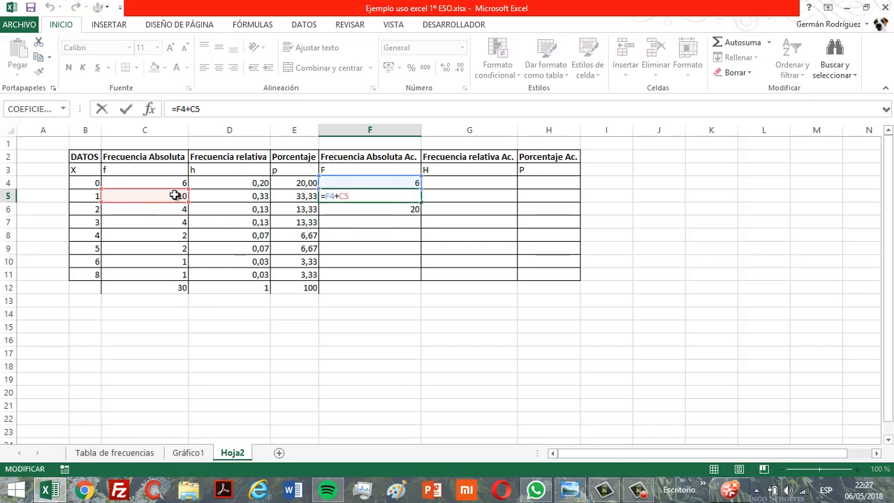
key("Return")
double_click(365, 207)
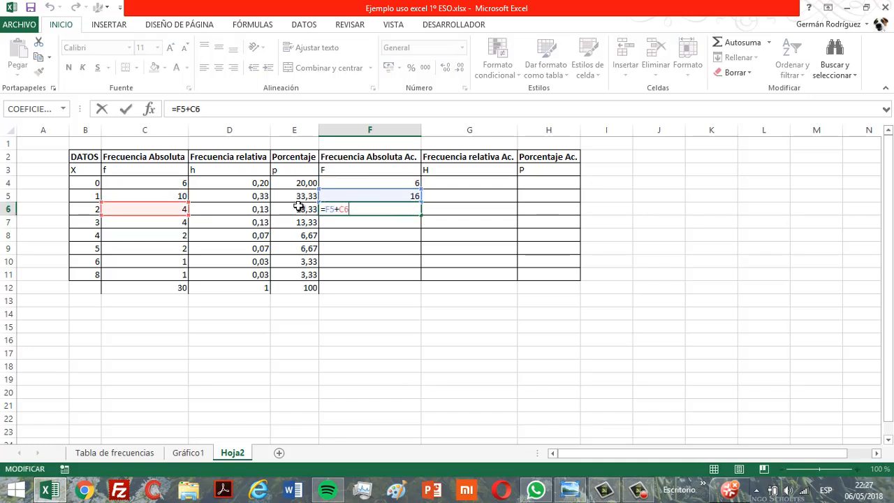
key("ctrl+Return")
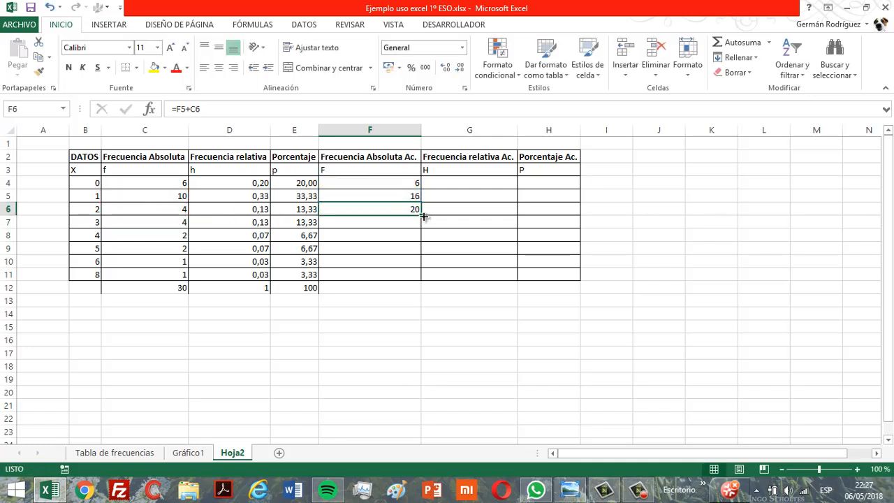
left_click_drag(423, 217, 423, 279)
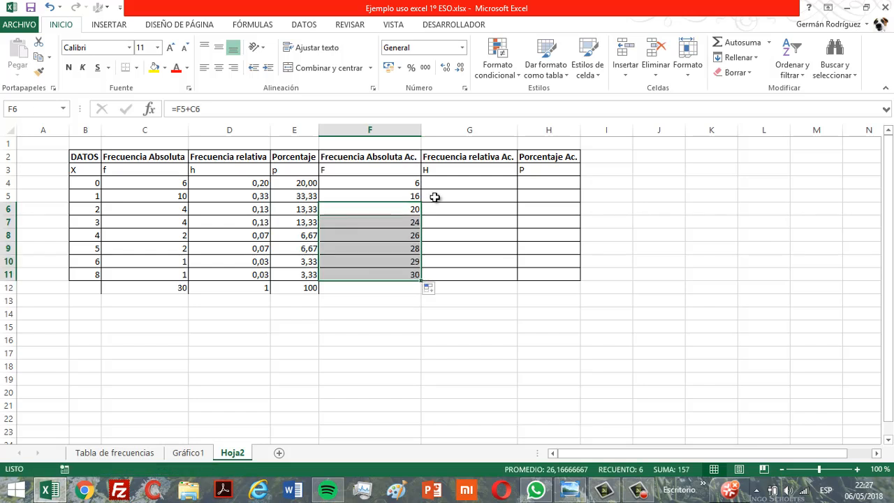
- Examine which cells the cumulative absolute frequency formulas in F4, F5 and F6 refer to
left_click(379, 180)
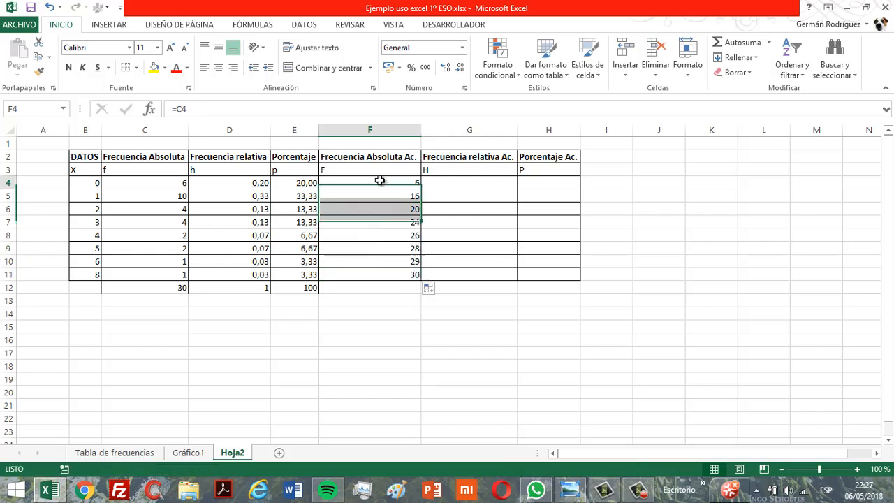
double_click(379, 180)
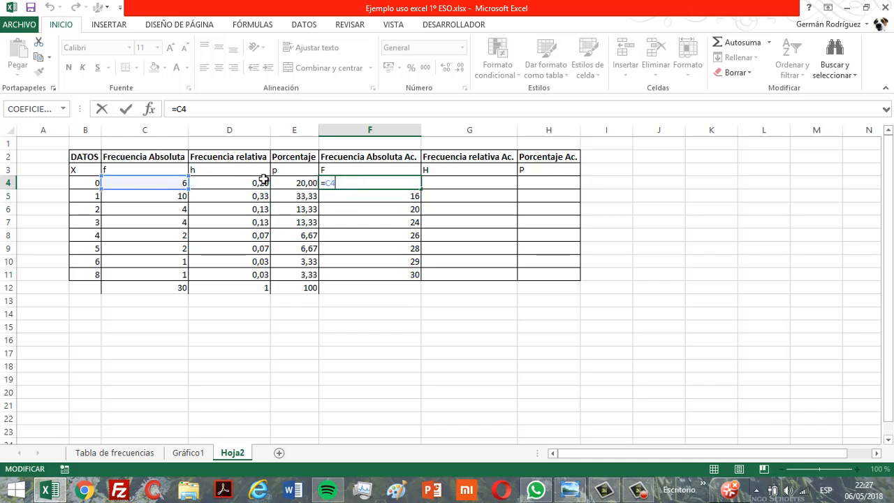
key("Return")
type("=")
key("Up")
type("+")
left_click(174, 199)
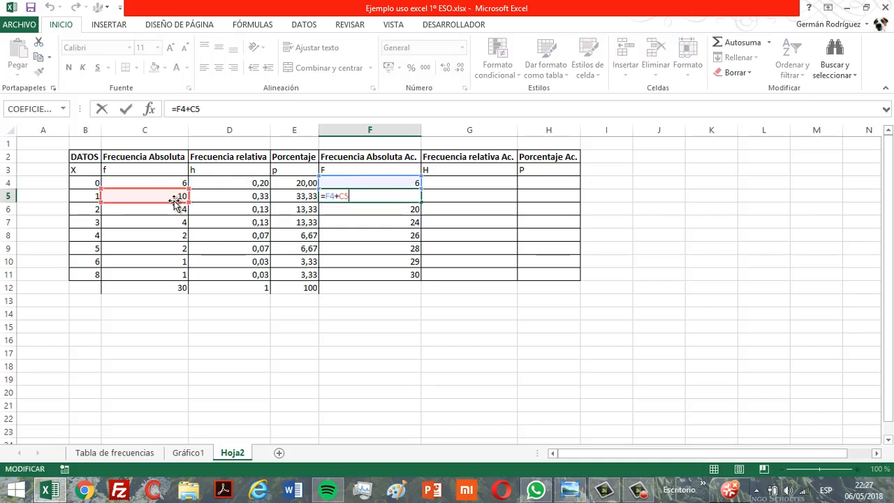
key("Escape")
double_click(356, 210)
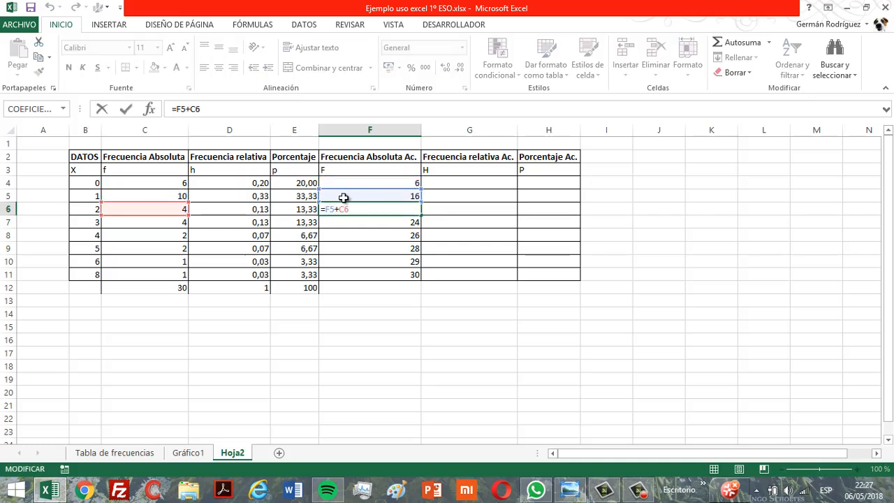
key("ctrl+Return")
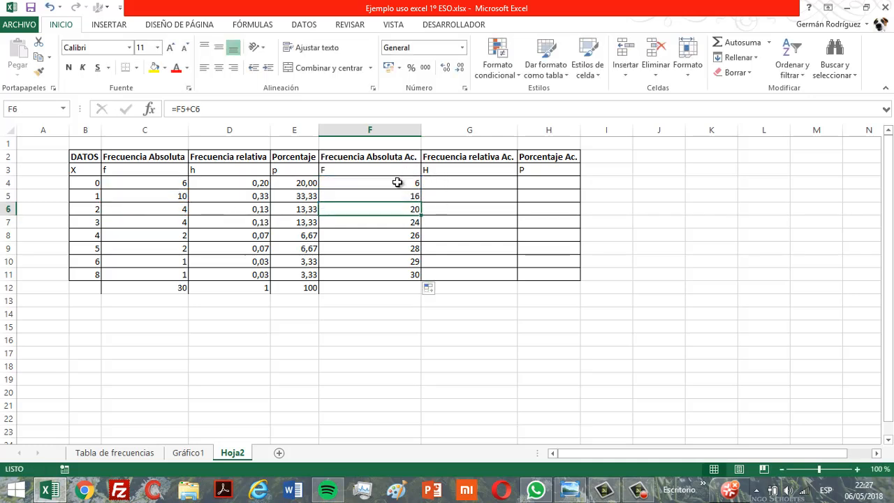
- Fill the cumulative formulas of F4:F11 across to columns G and H and show G4:H11 with two decimals
left_click_drag(396, 183, 395, 275)
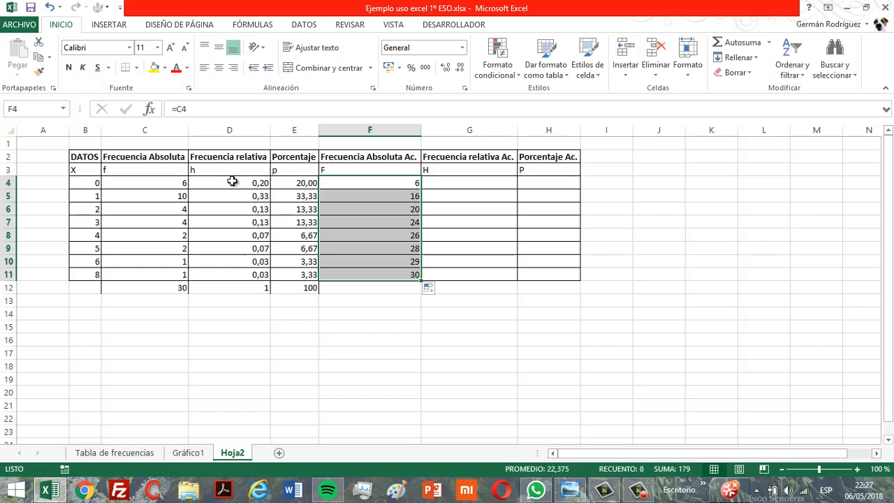
left_click_drag(419, 278, 578, 278)
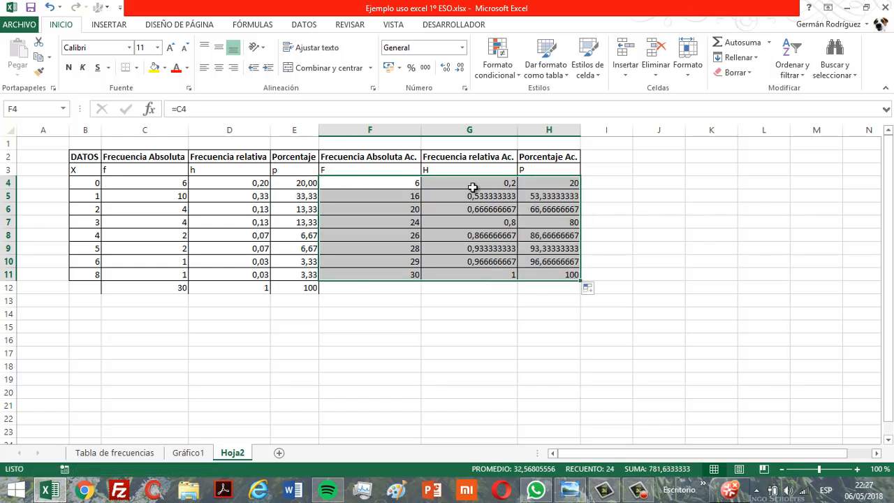
left_click_drag(483, 182, 552, 271)
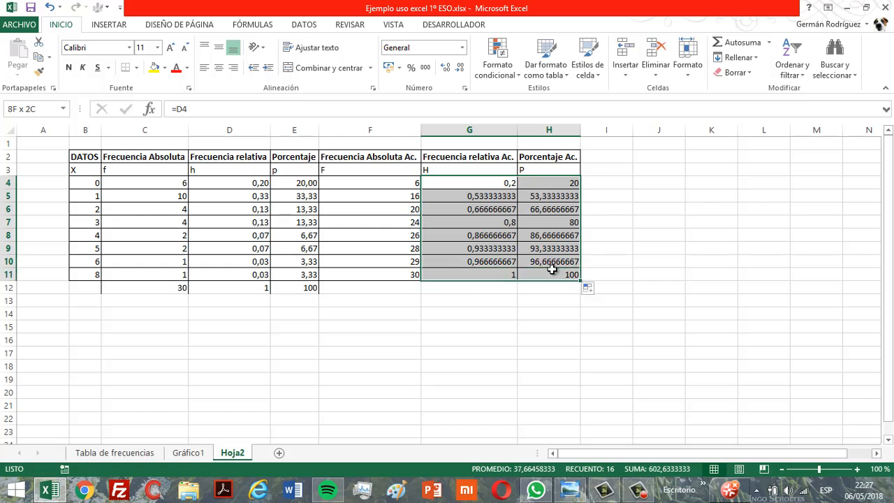
left_click(460, 68)
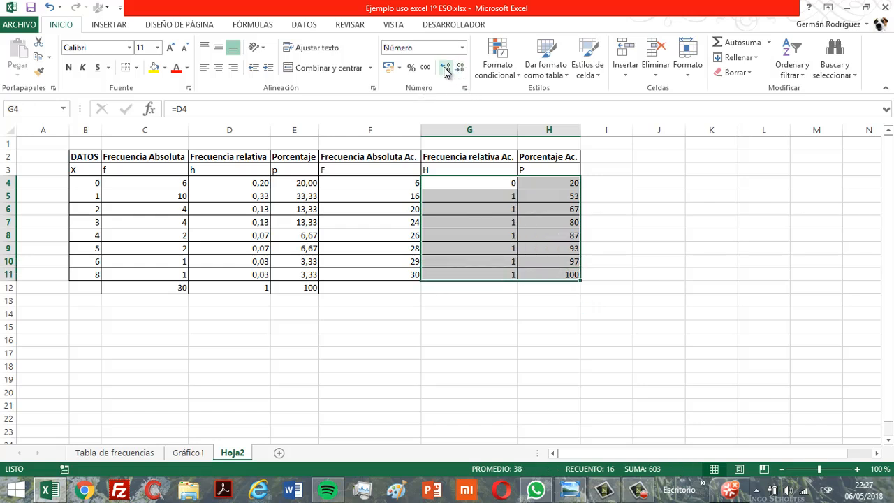
left_click(444, 68)
left_click(444, 68)
left_click(498, 299)
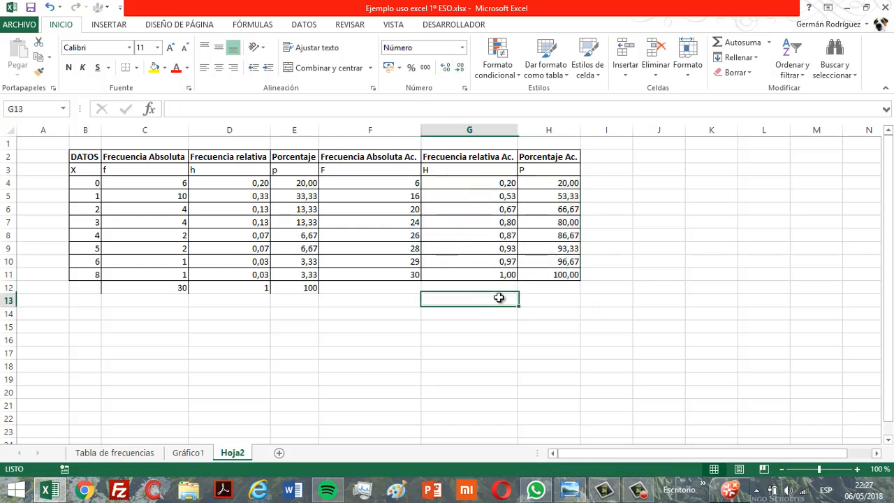
- Check the last cumulative relative frequency in G11 and the last cumulative percentage in H11
left_click(505, 275)
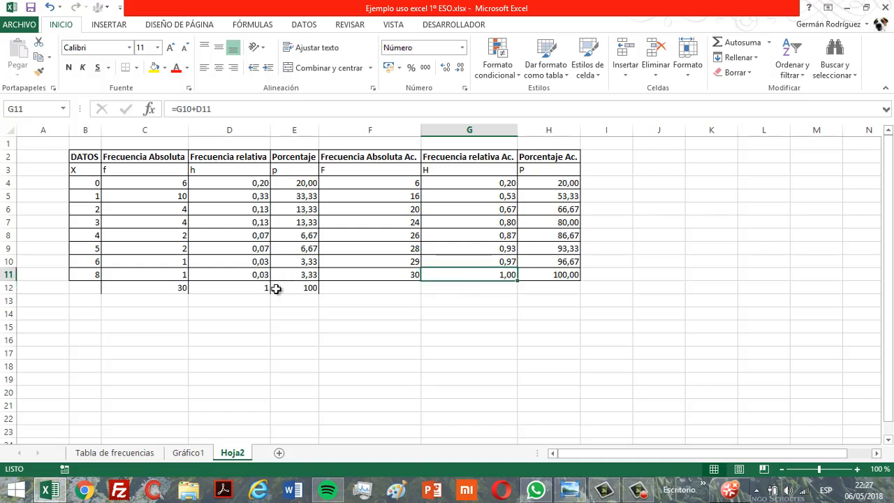
left_click(572, 277)
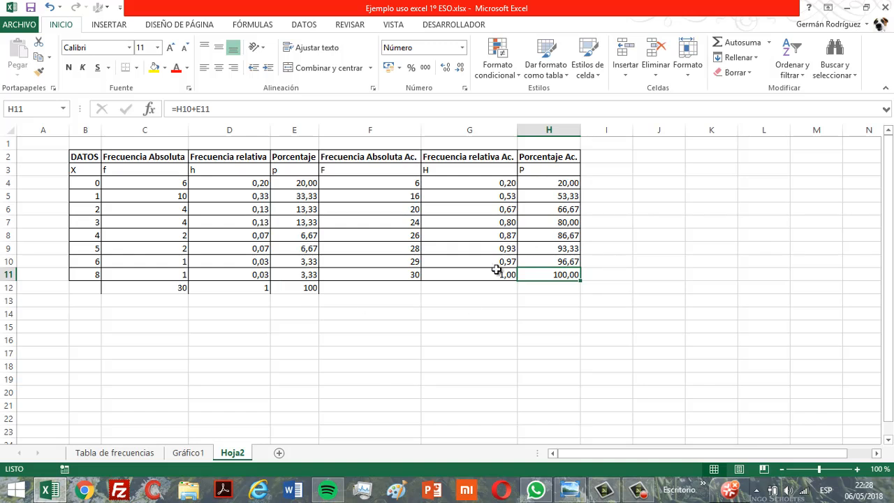
left_click(310, 328)
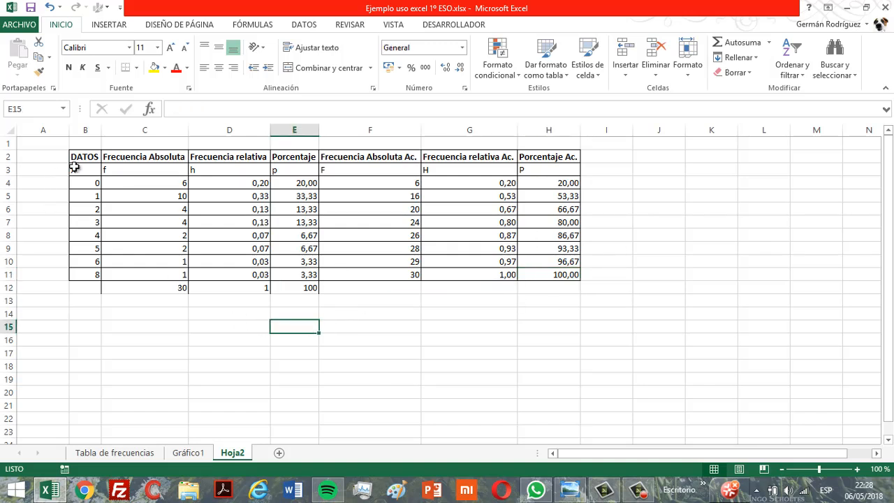
- Compare the recommended chart previews for the data values and absolute frequencies in B2:C11
left_click_drag(79, 154, 155, 274)
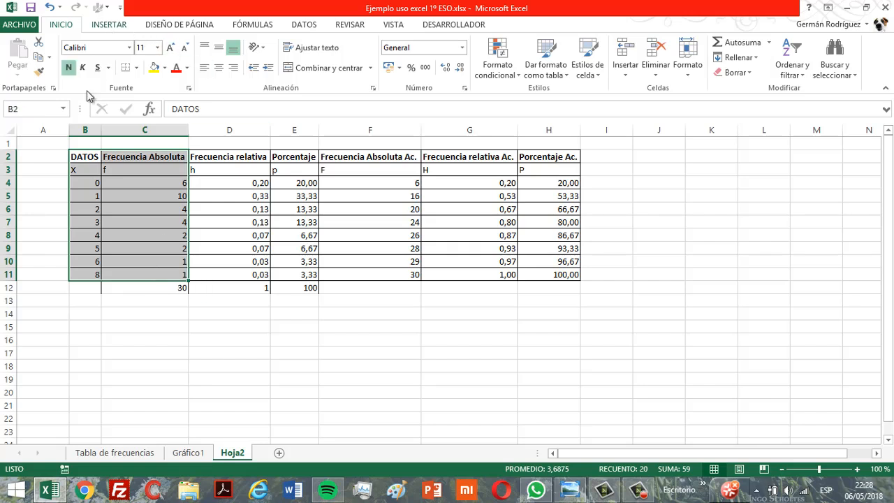
left_click_drag(85, 155, 147, 277)
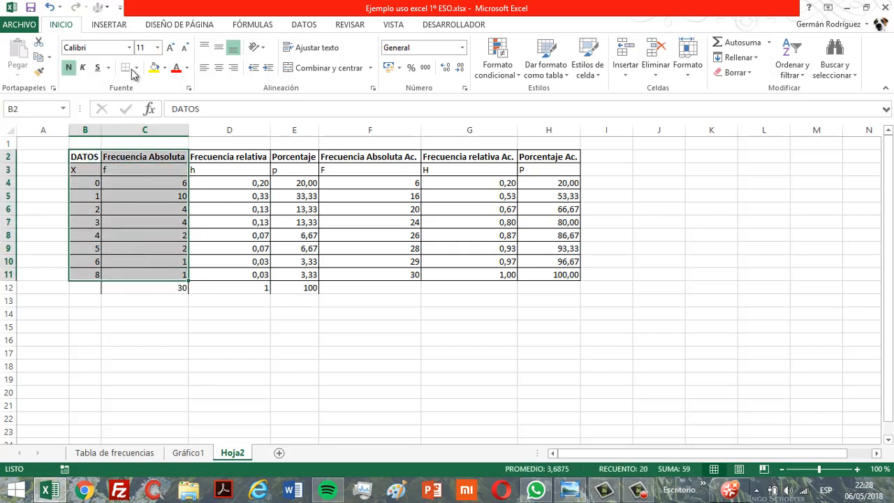
left_click(112, 25)
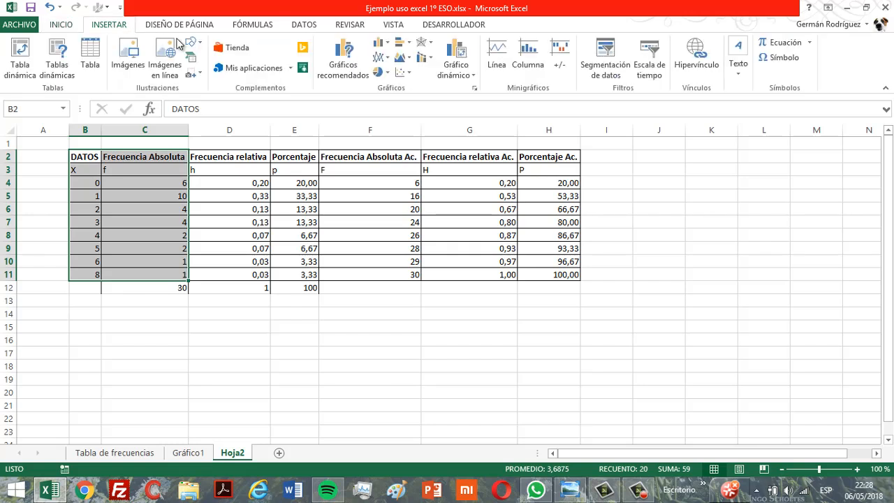
left_click(347, 70)
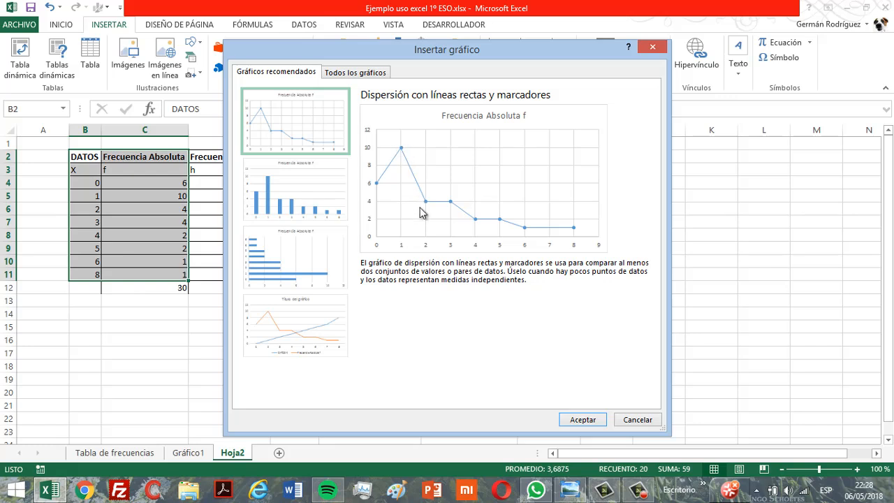
left_click(319, 193)
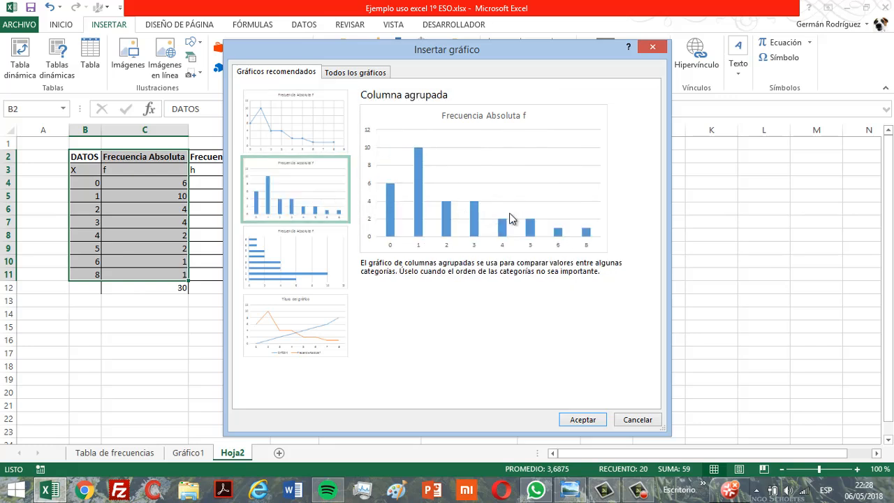
left_click(301, 247)
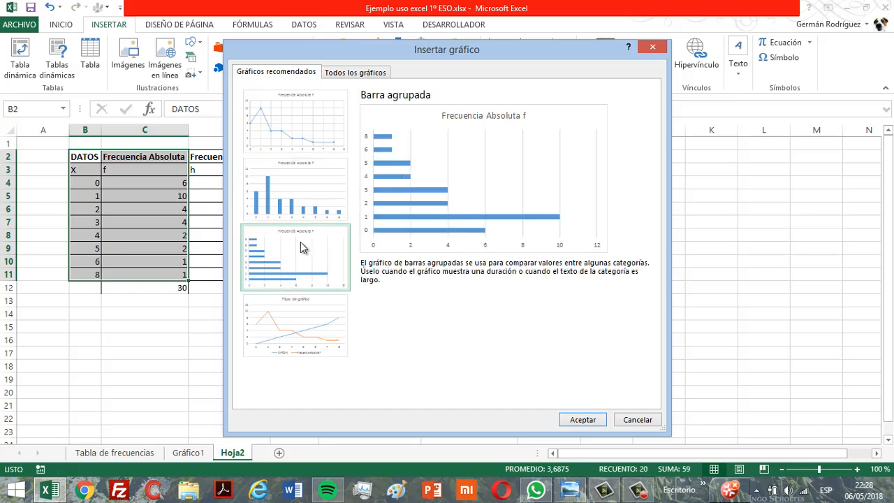
left_click(291, 334)
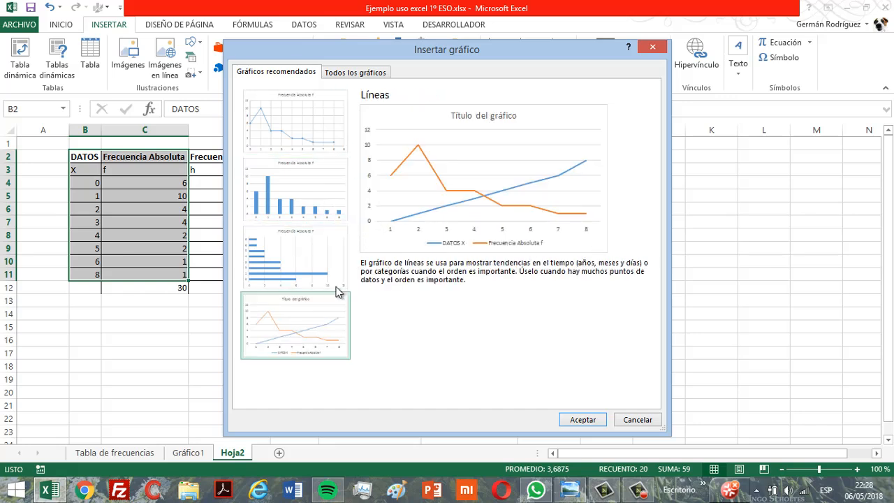
left_click(301, 123)
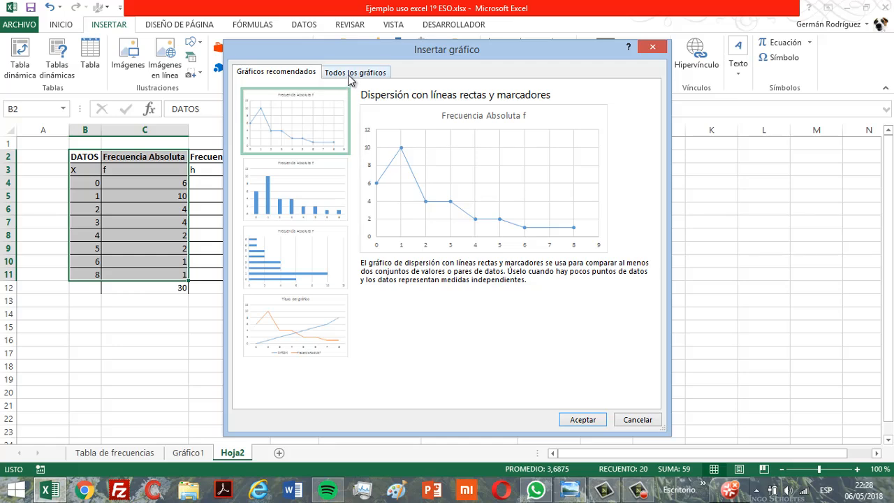
- Examine the column, 3-D column, line, pie and 3-D pie chart previews offered for B2:C11
left_click(349, 74)
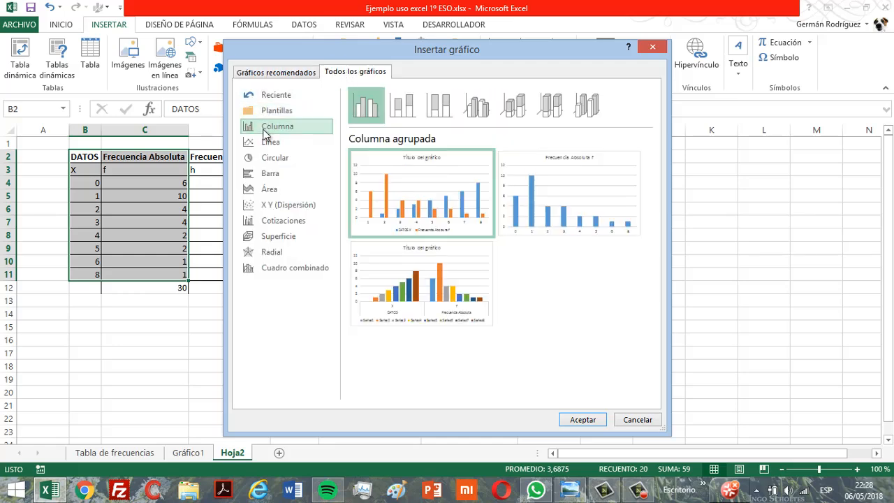
mouse_move(552, 220)
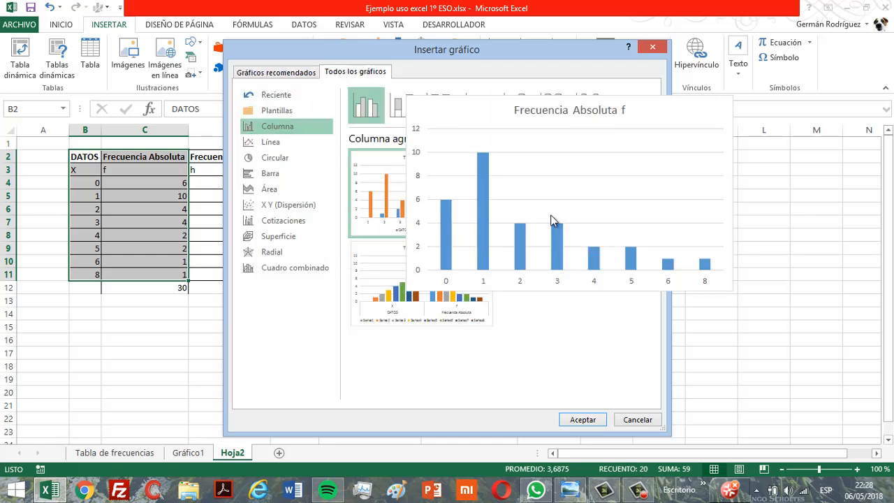
left_click(476, 99)
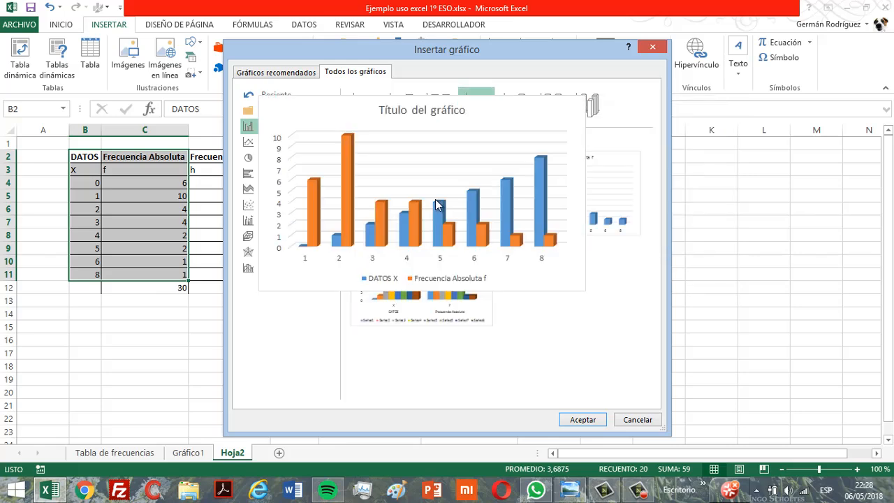
mouse_move(418, 179)
left_click(268, 144)
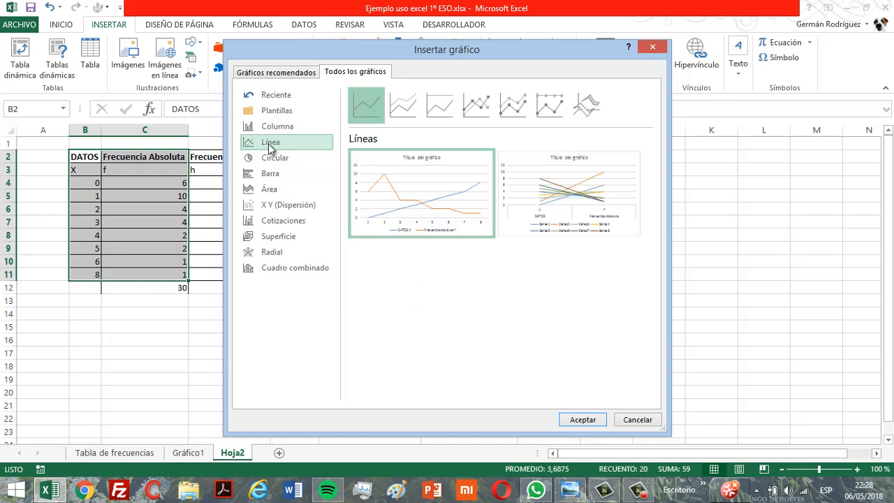
left_click(270, 158)
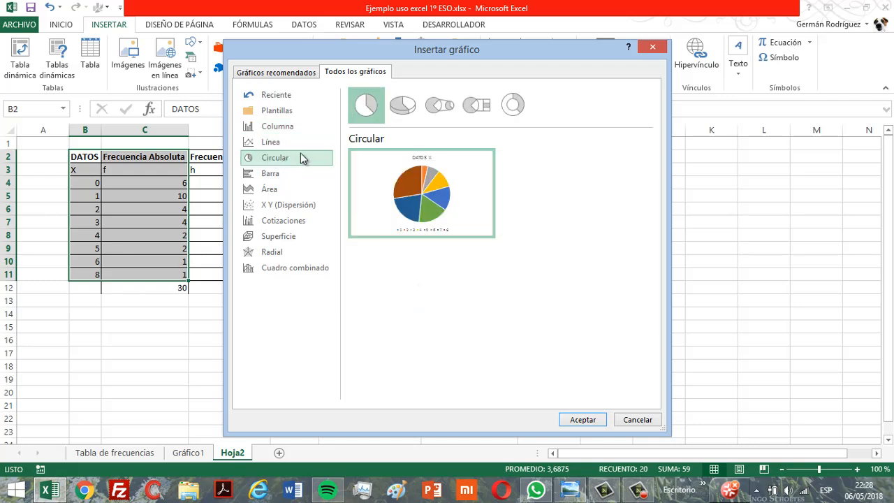
left_click(404, 112)
mouse_move(432, 209)
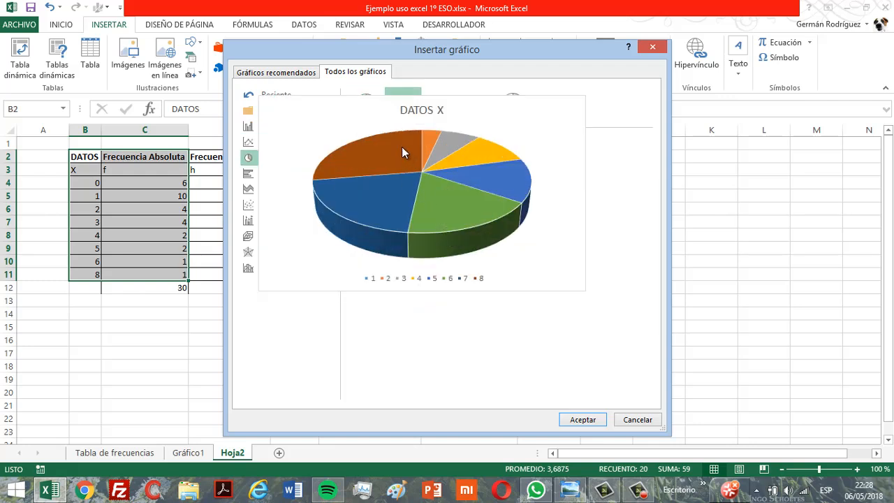
left_click(366, 112)
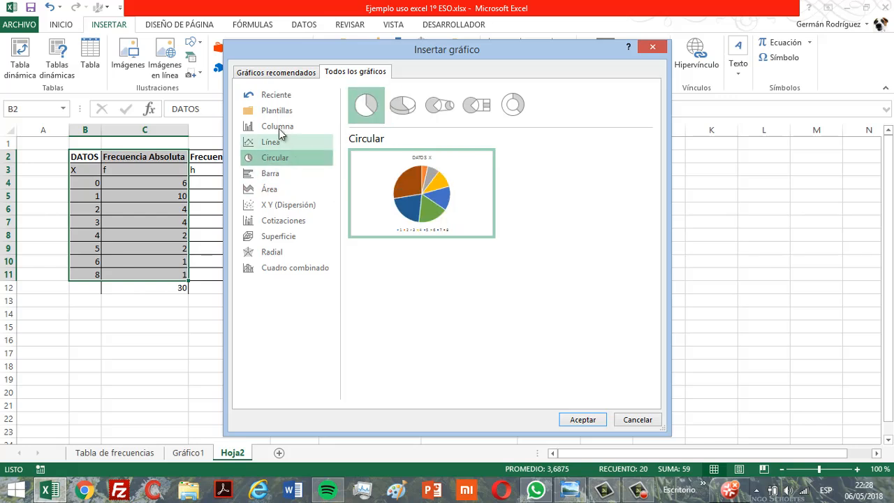
- Insert the recommended clustered column chart (Columna agrupada) of the absolute frequencies in B2:C11
left_click(285, 72)
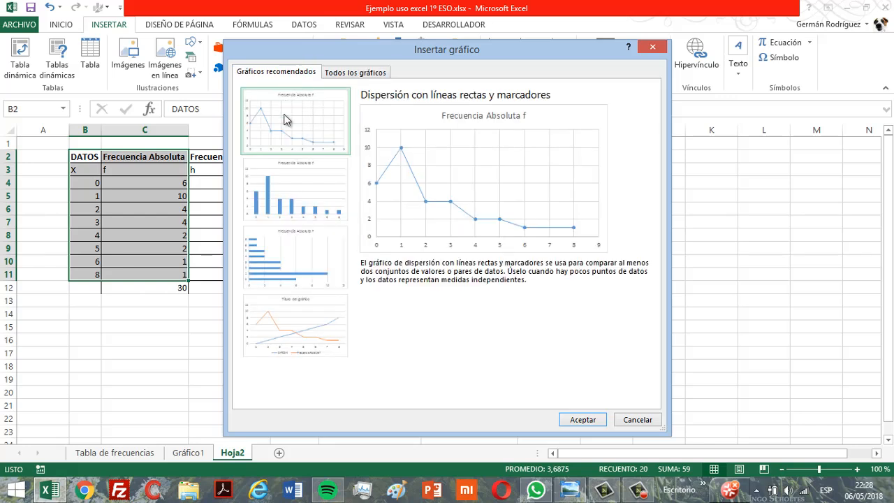
left_click(302, 213)
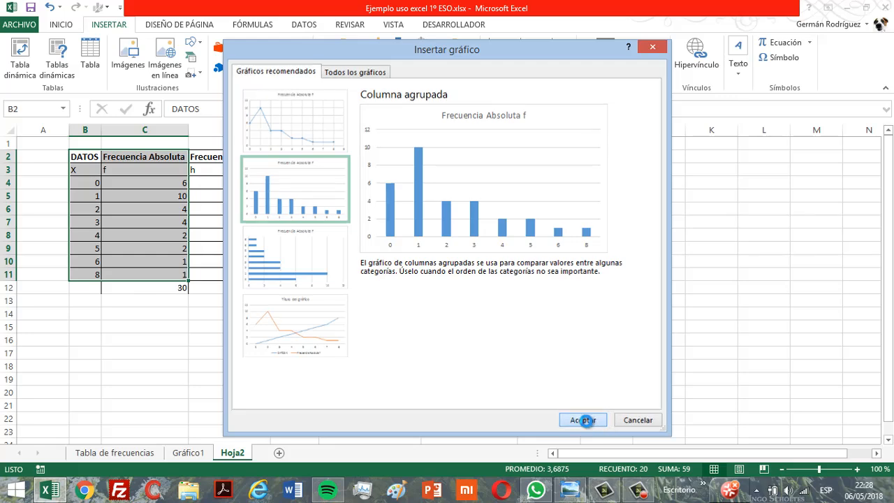
left_click(583, 419)
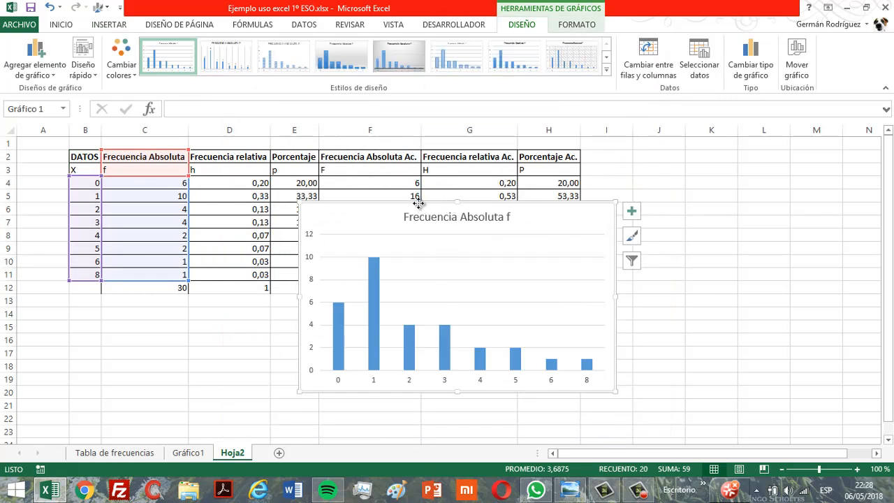
- Move the column chart beside the table and shrink it to fit within columns I to M
mouse_move(417, 202)
left_mouse_down()
mouse_move(633, 190)
mouse_move(680, 160)
mouse_move(680, 149)
mouse_move(650, 154)
left_mouse_up()
left_click_drag(528, 341, 584, 326)
left_click_drag(683, 151, 694, 150)
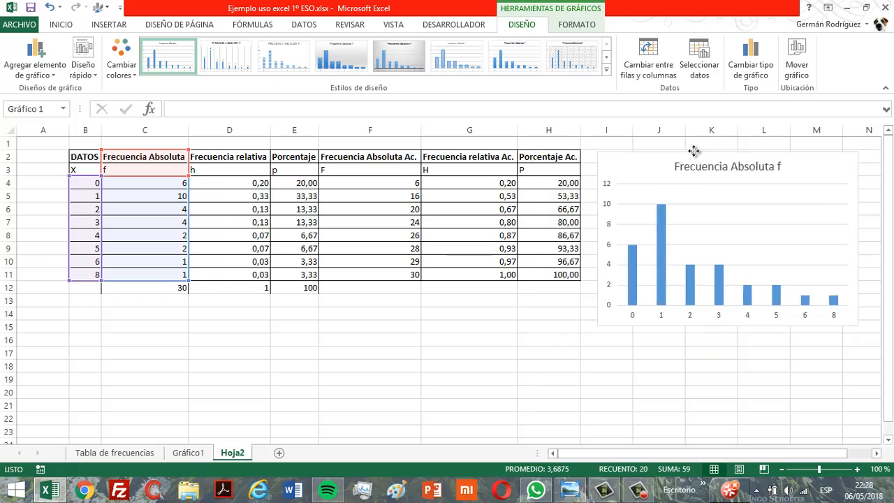
- Try to insert a 3-D pie chart with the column chart still selected, and shift the chart slightly
left_click(116, 25)
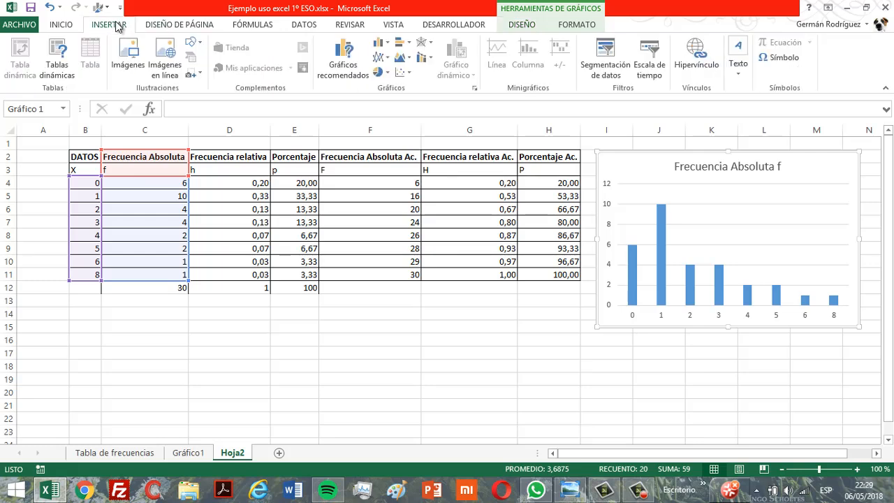
left_click(389, 75)
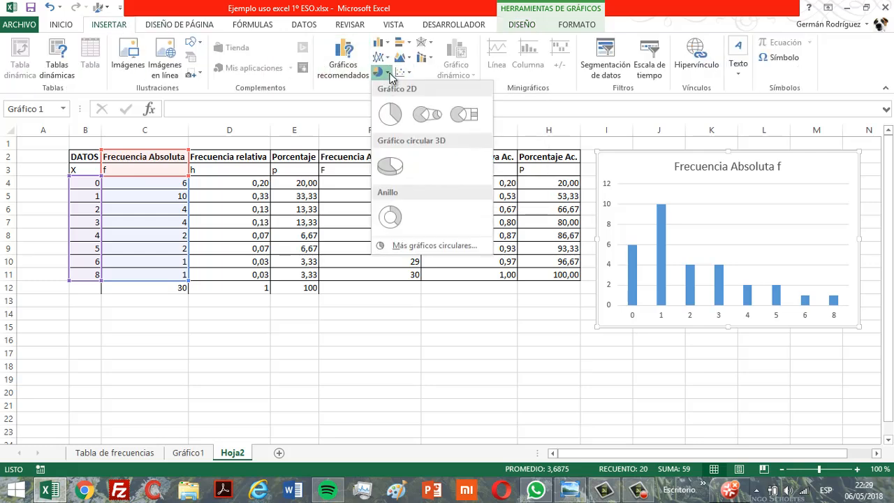
left_click(389, 171)
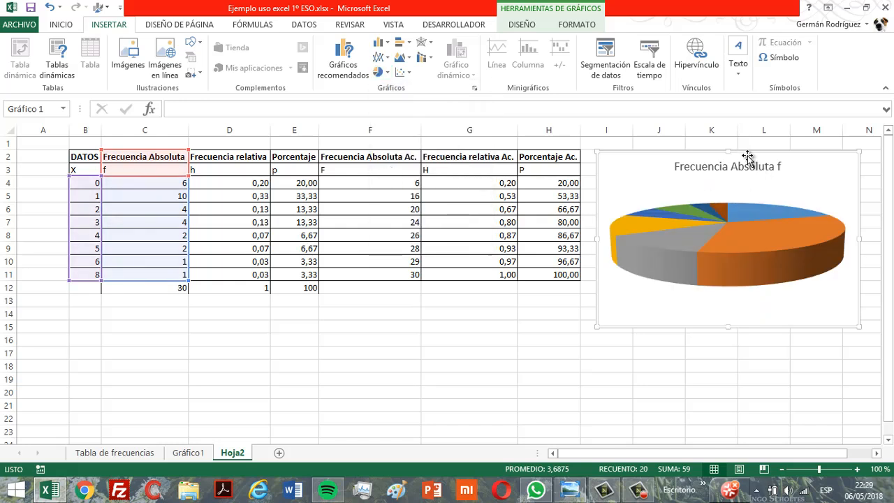
left_click_drag(745, 169, 777, 145)
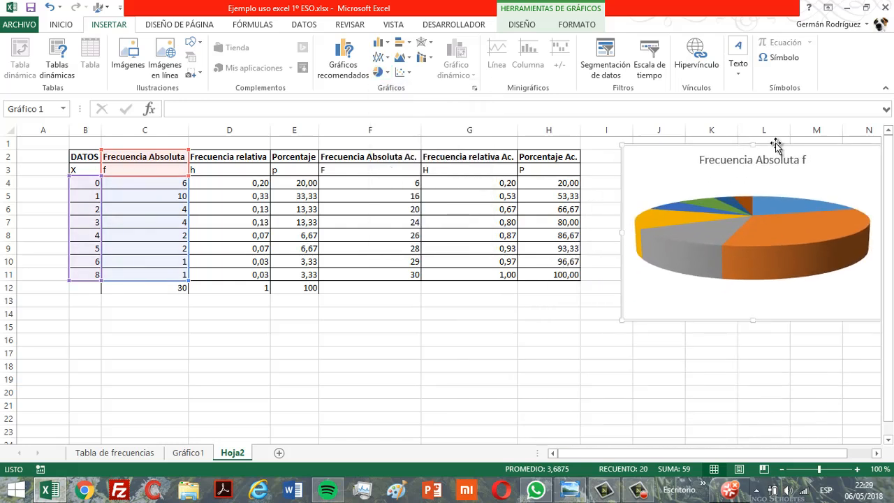
- Undo the chart's last move and its change to a 3-D pie, and deselect the chart
left_click(48, 8)
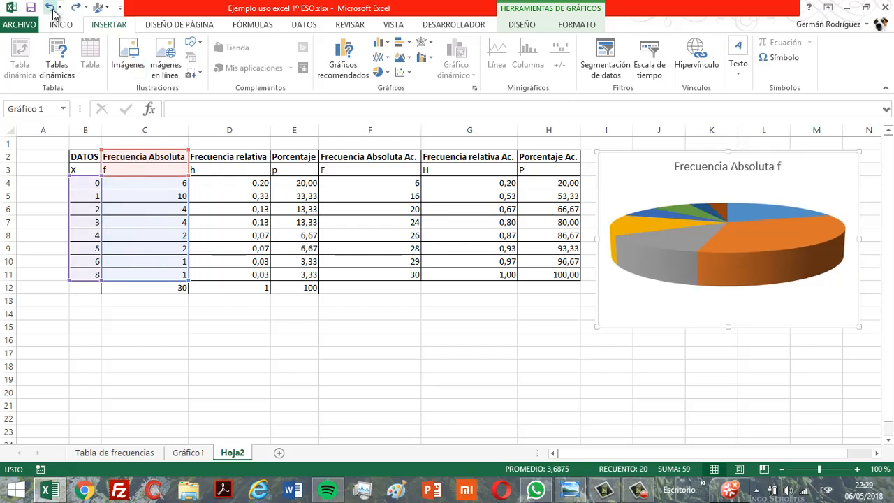
left_click(50, 9)
left_click(295, 332)
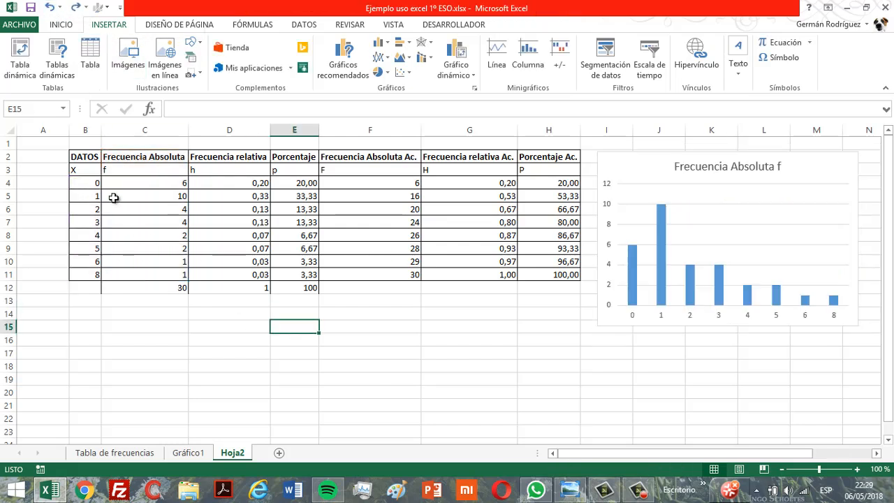
- Insert a 3-D pie chart from the data and absolute frequencies in B2:C11
left_click_drag(87, 158, 169, 277)
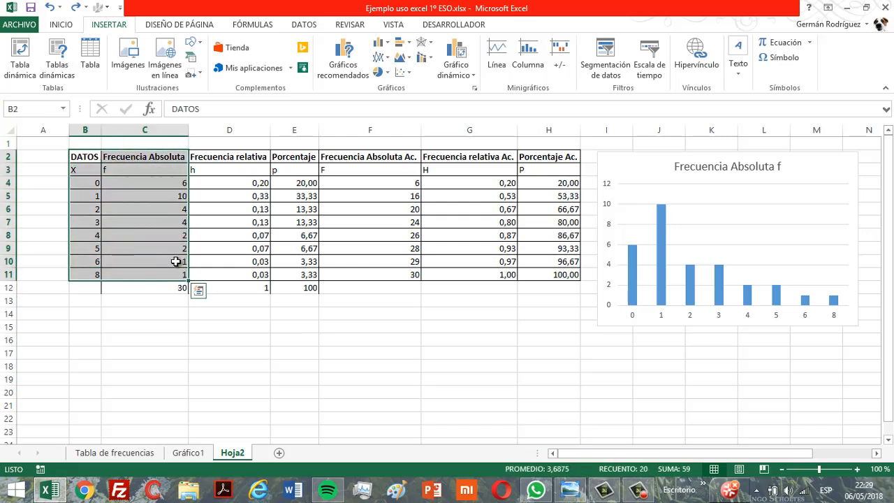
left_click(379, 72)
left_click(391, 176)
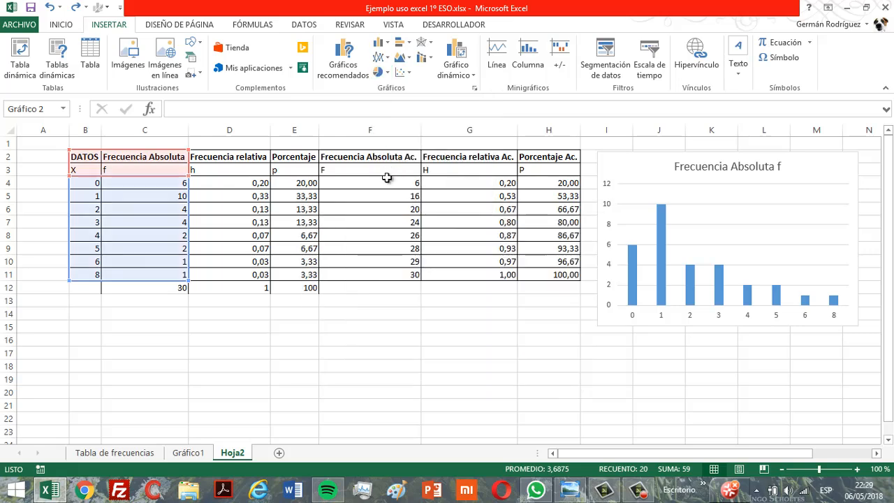
- Move the whole pie chart below the frequency table, with its upper corner in column E, and deselect it
left_click_drag(551, 259, 598, 328)
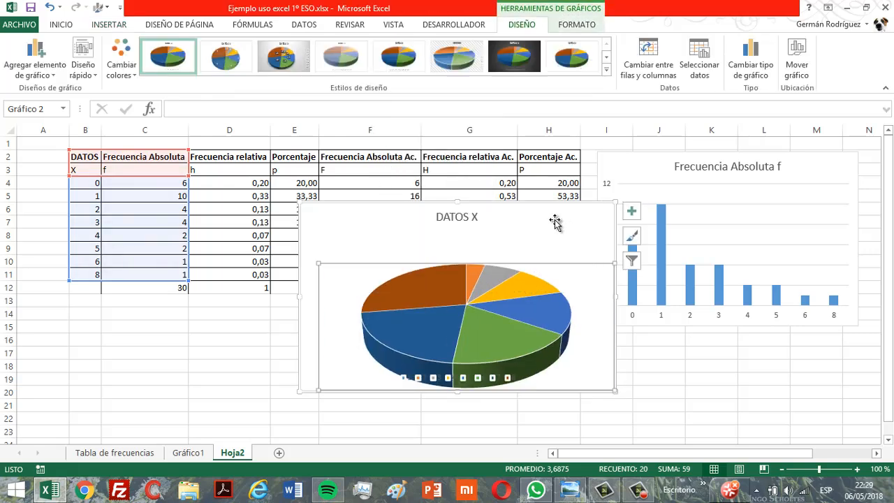
left_click_drag(504, 201, 483, 306)
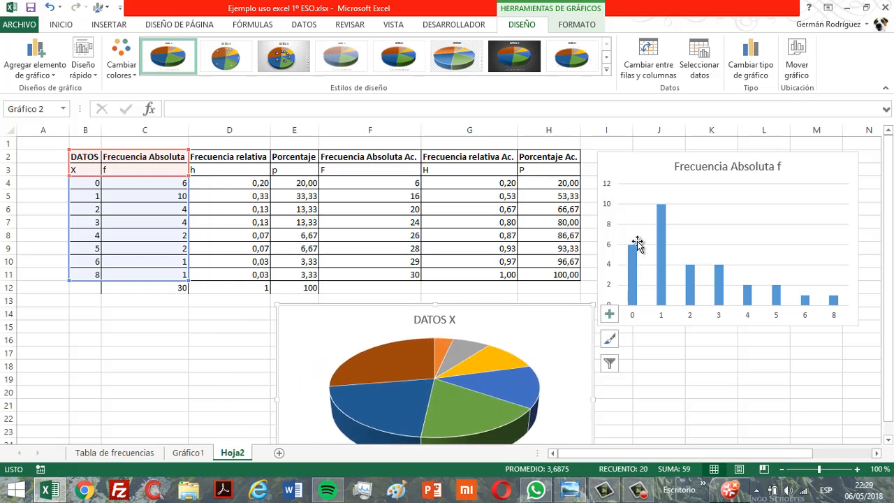
left_click(774, 377)
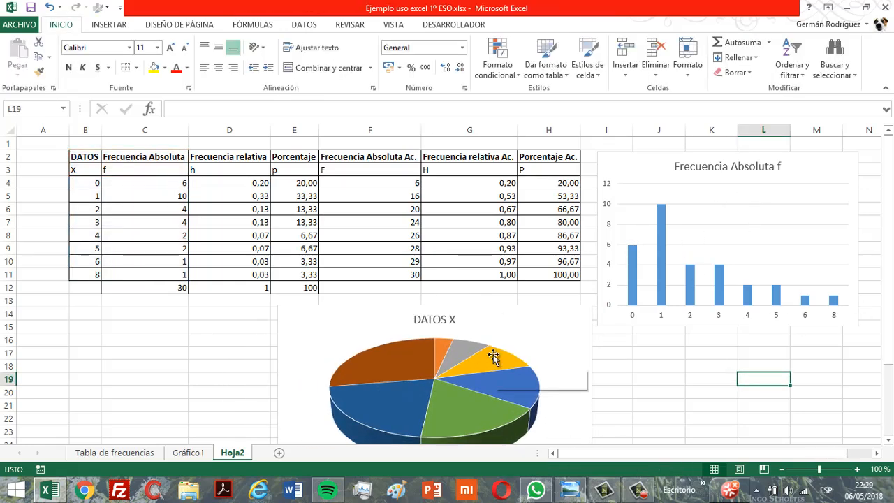
left_click(190, 337)
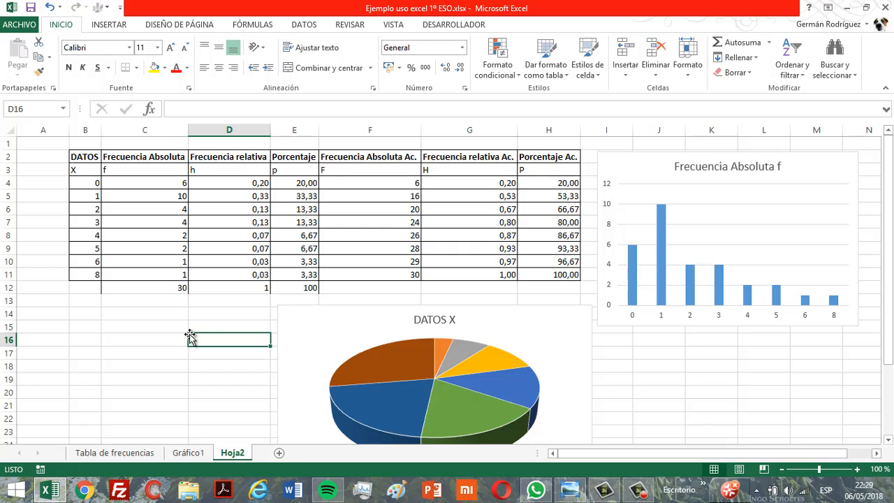